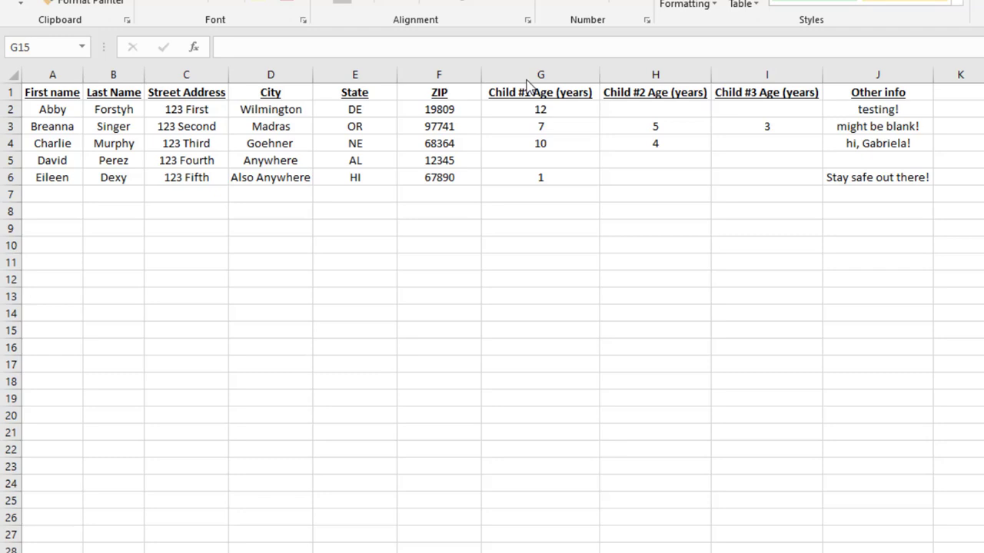
AutoFit the State, ZIP, Child #1 Age and neighbouring columns to their contents.
double_click(398, 77)
double_click(430, 77)
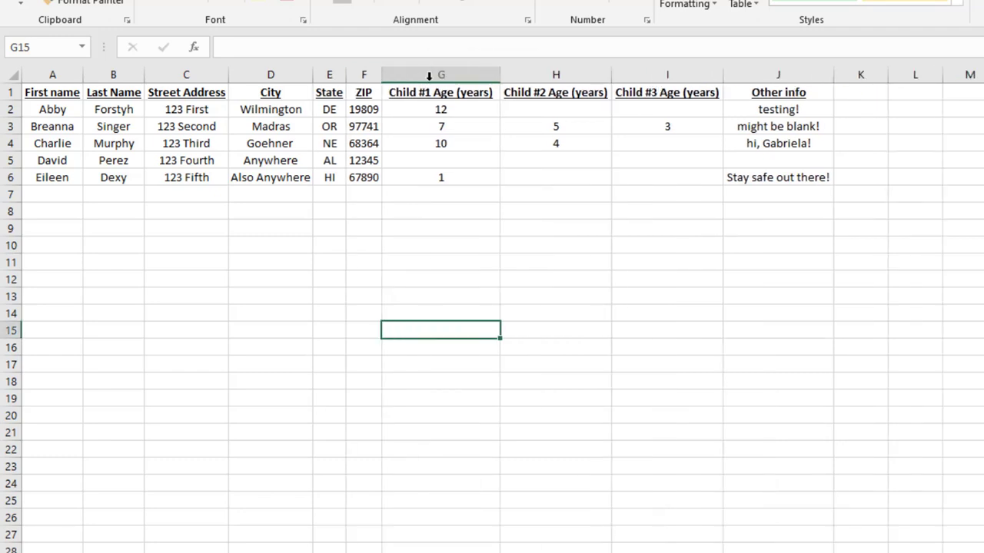
double_click(500, 74)
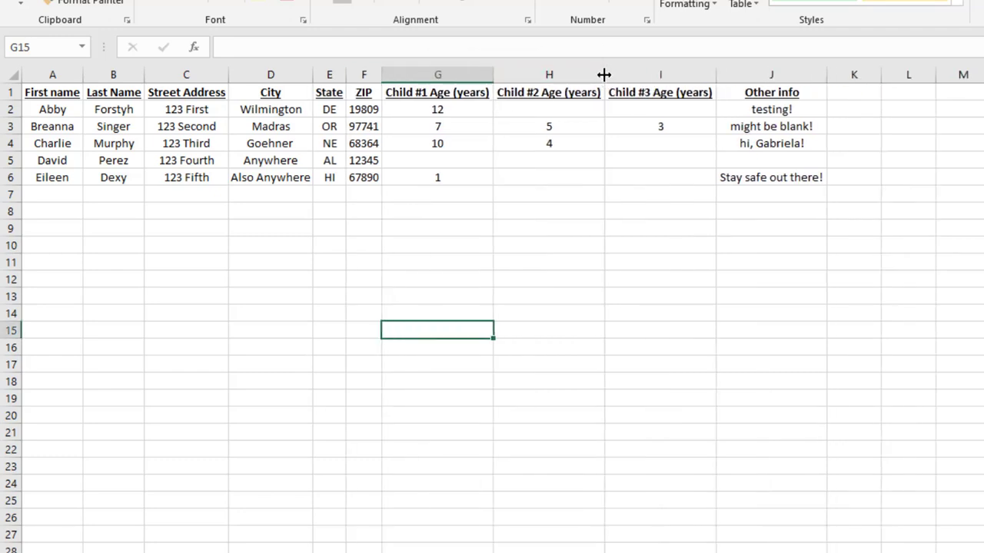
double_click(711, 76)
double_click(827, 79)
Review the header row text from First name across to Other info.
left_click(11, 92)
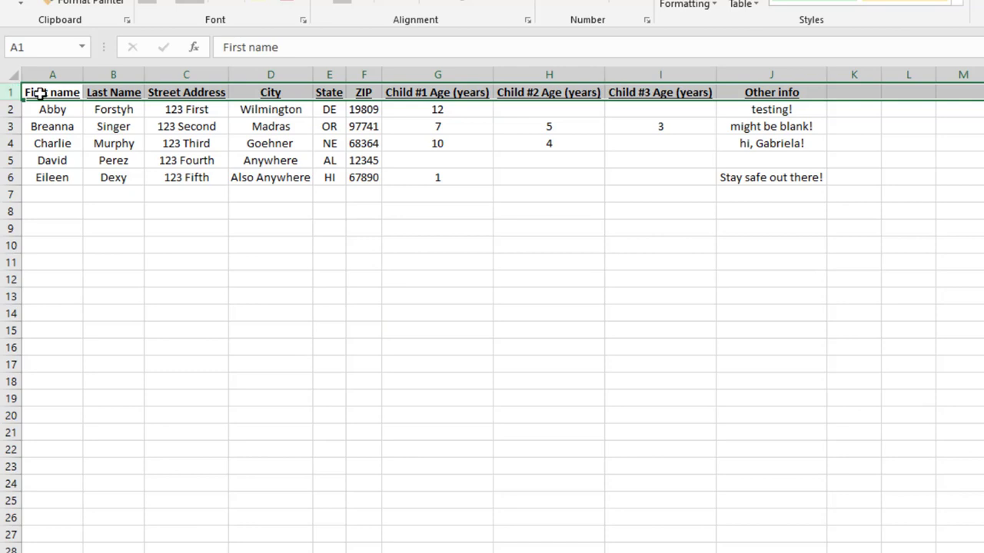
left_click(38, 92)
left_click(135, 93)
left_click(187, 93)
left_click(278, 93)
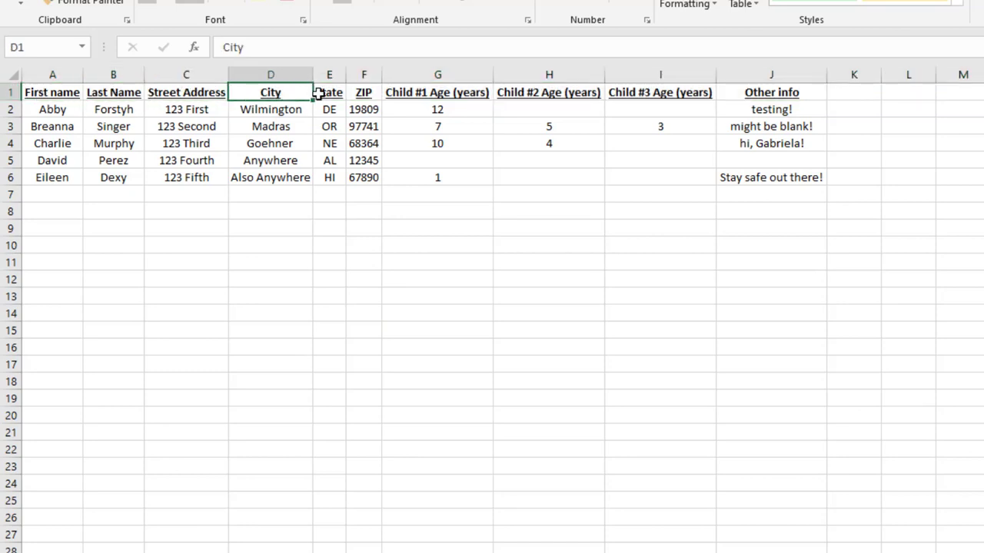
left_click(329, 93)
left_click(364, 93)
left_click(432, 92)
left_click(503, 91)
left_click(636, 93)
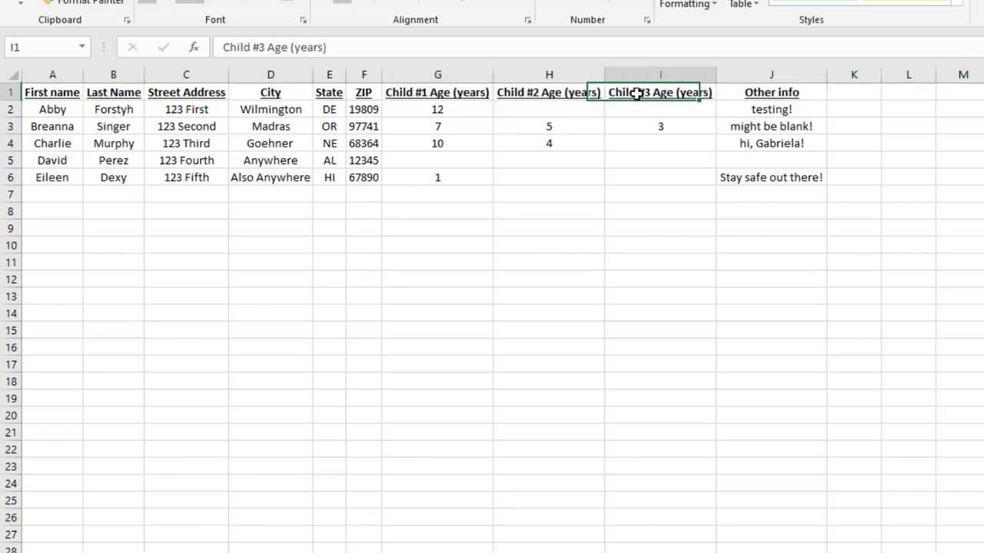
left_click(734, 93)
left_click(18, 92)
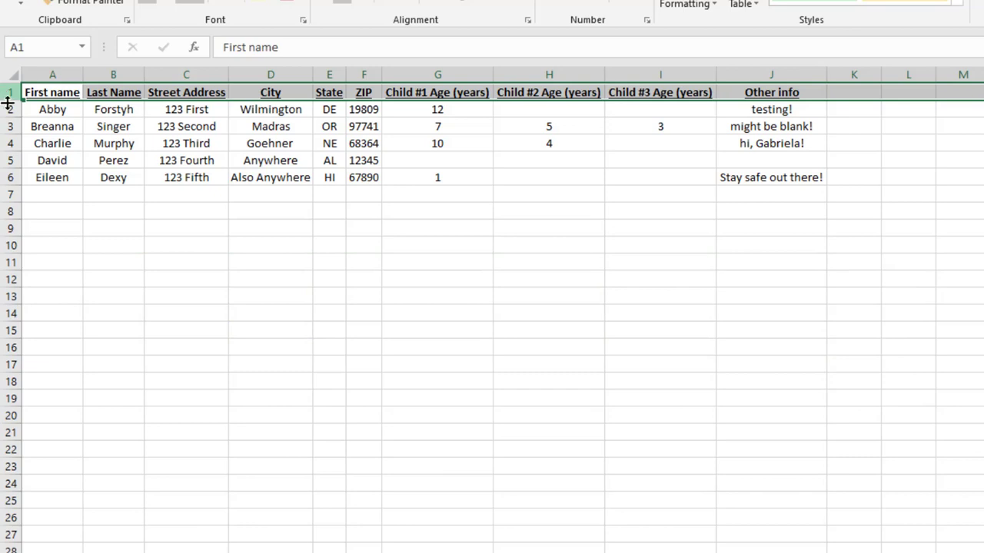
Change the A1 header to 'First Name', then start a blank Word document.
left_click(42, 94)
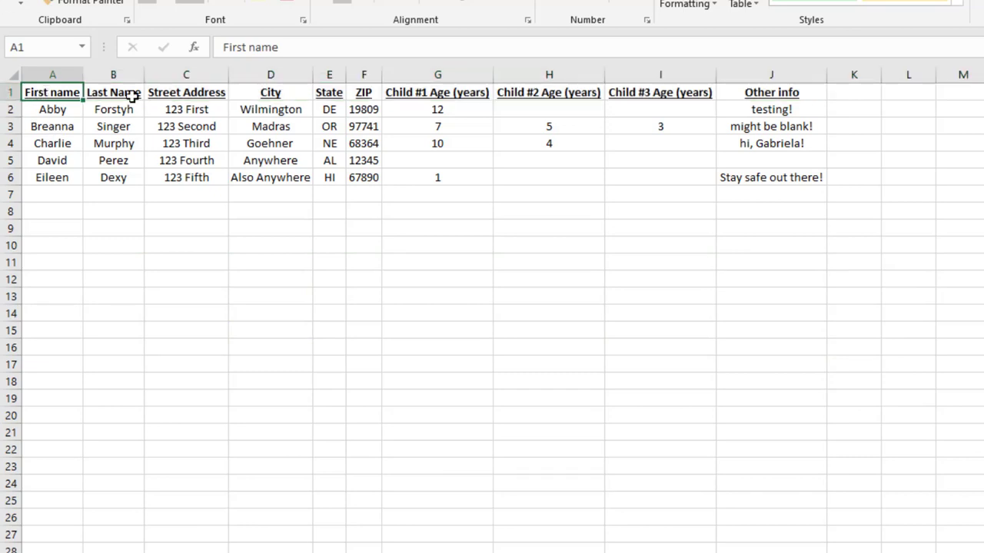
left_click(256, 47)
key("BackSpace")
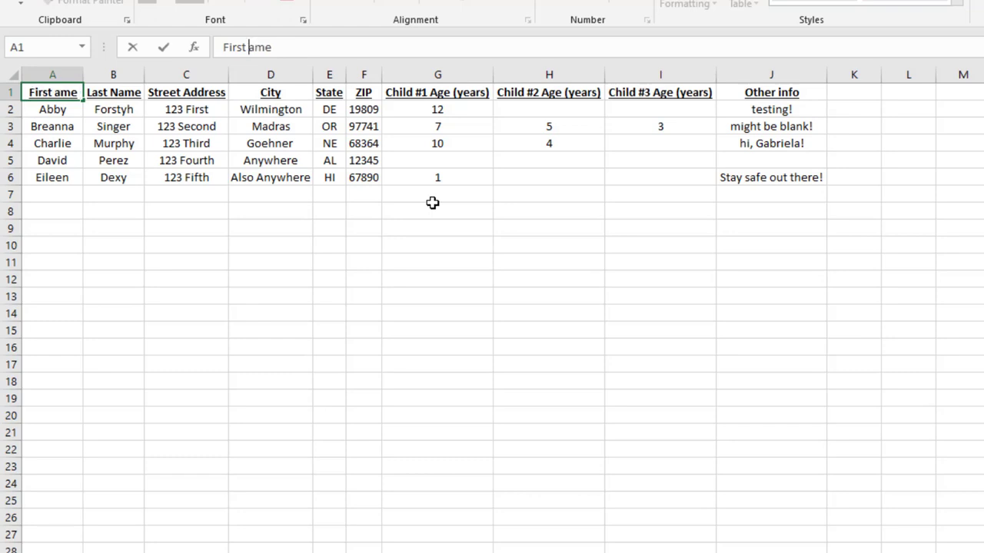
type("N")
key("Return")
left_click(433, 204)
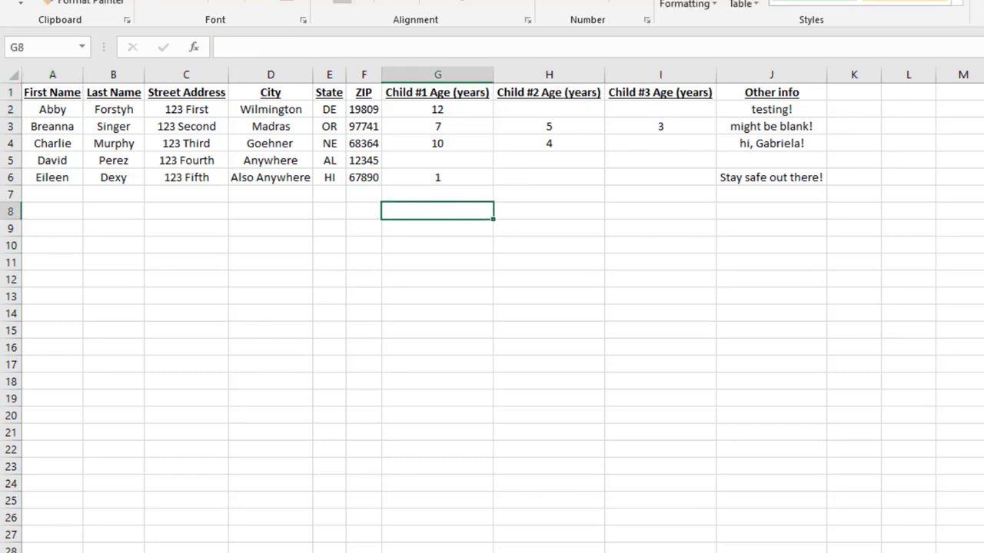
key("super")
left_click(296, 178)
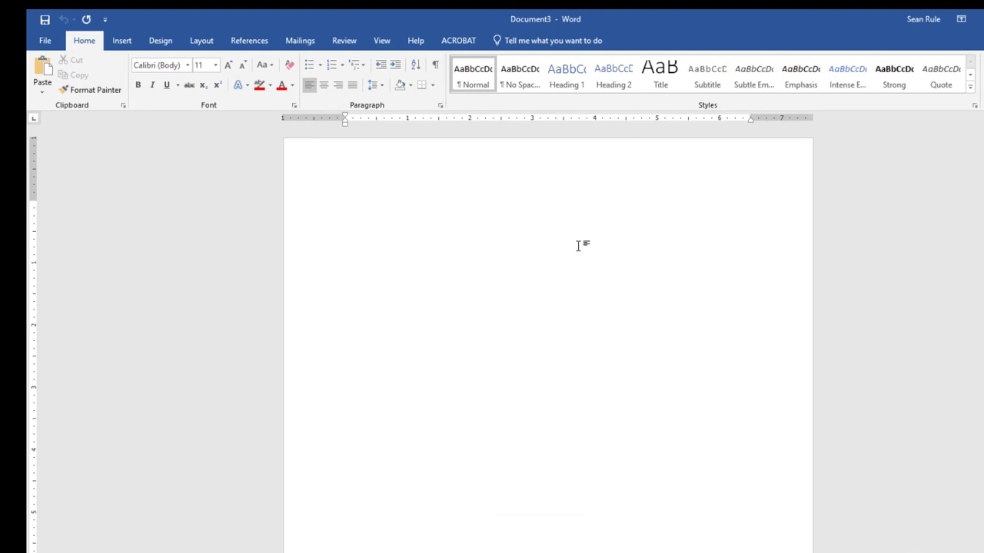
Insert a two-column, eight-row table.
left_click(121, 40)
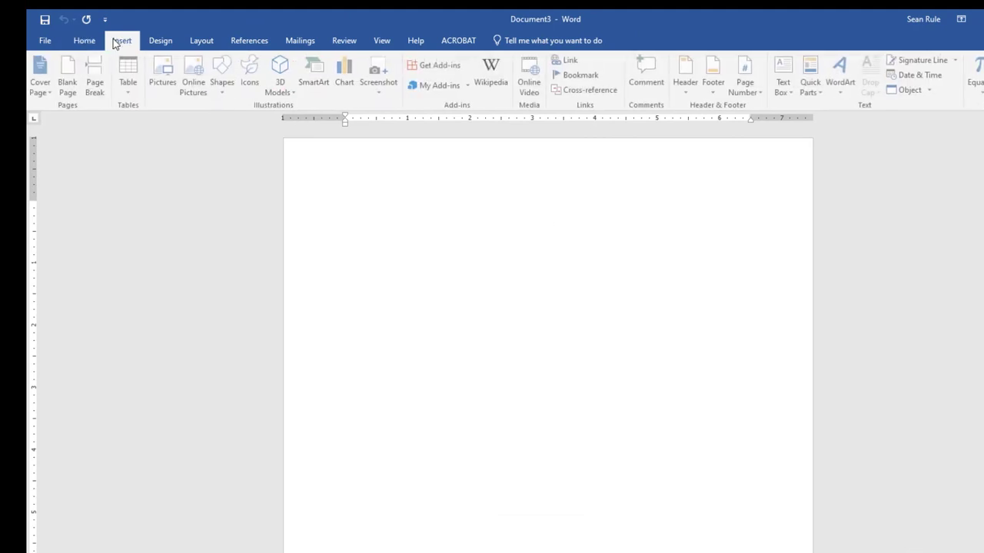
left_click(129, 77)
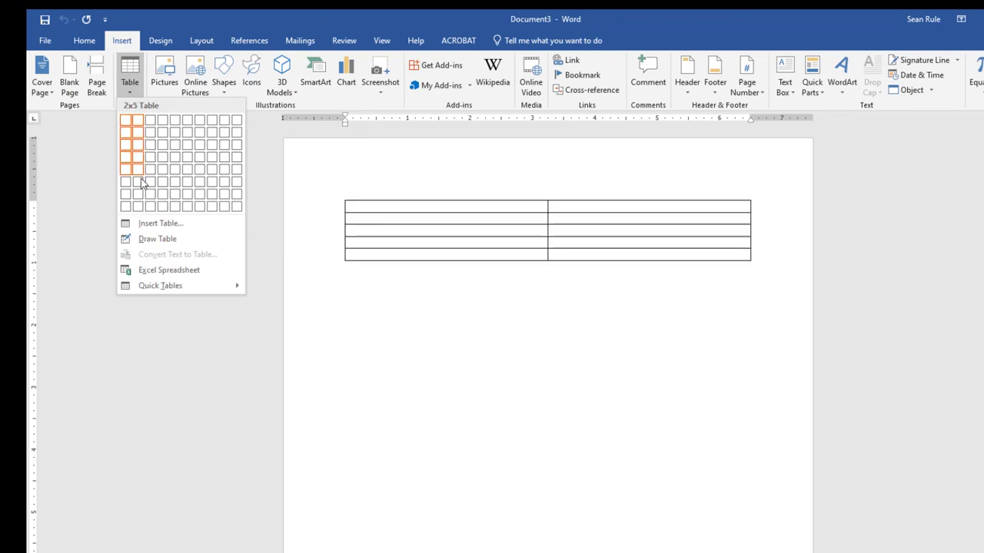
left_click(138, 205)
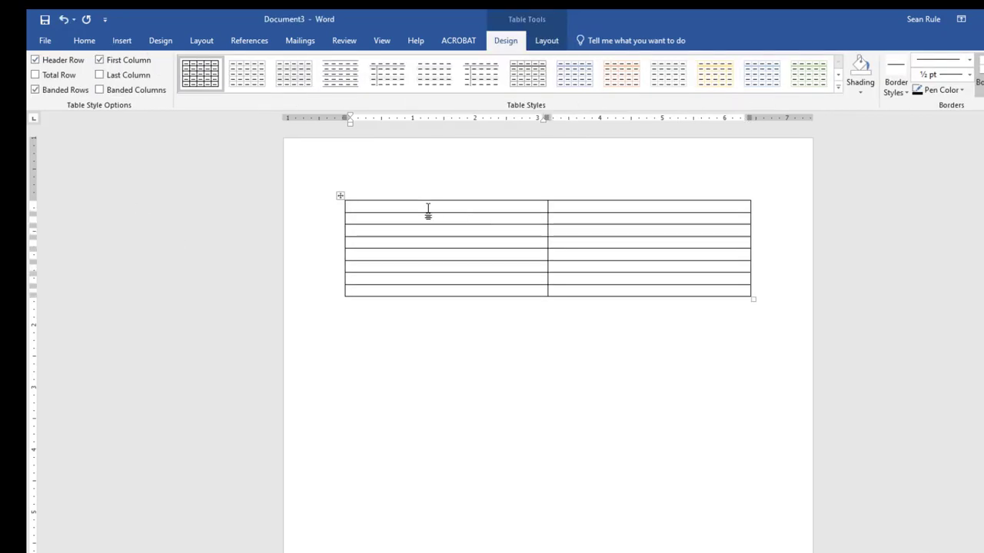
scroll(413, 271, "up", 7)
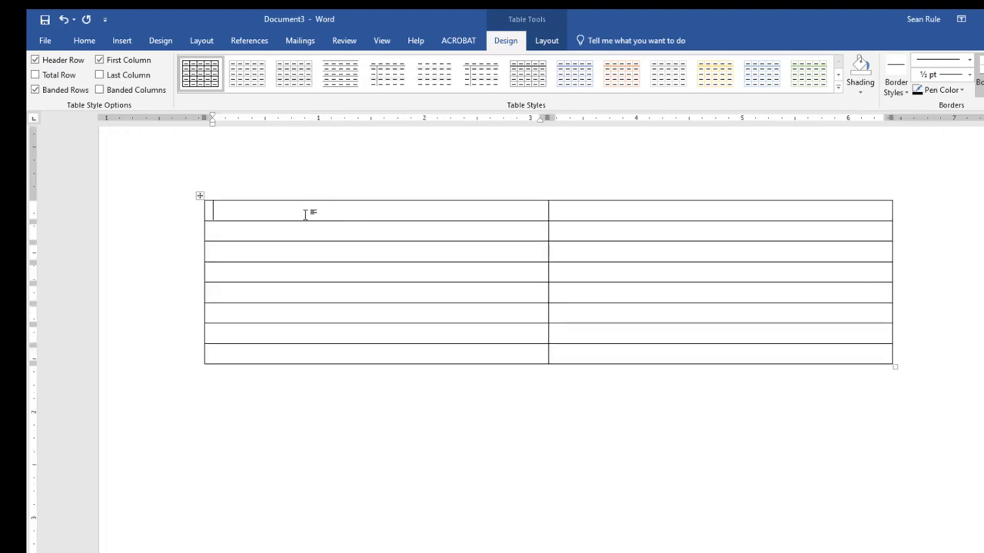
Enter the 'First Name' and 'Last Name' labels in the first column.
type("First name")
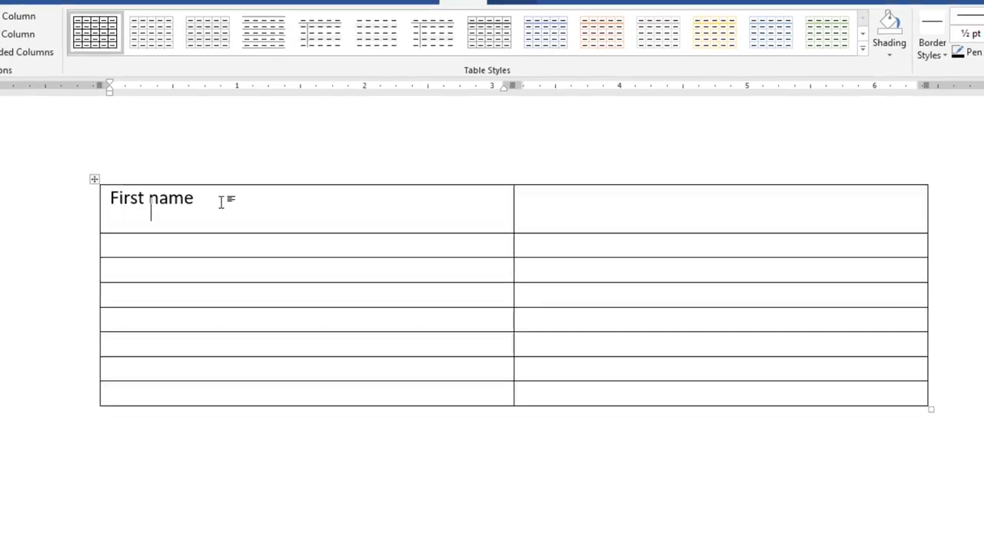
key("BackSpace")
key("Left")
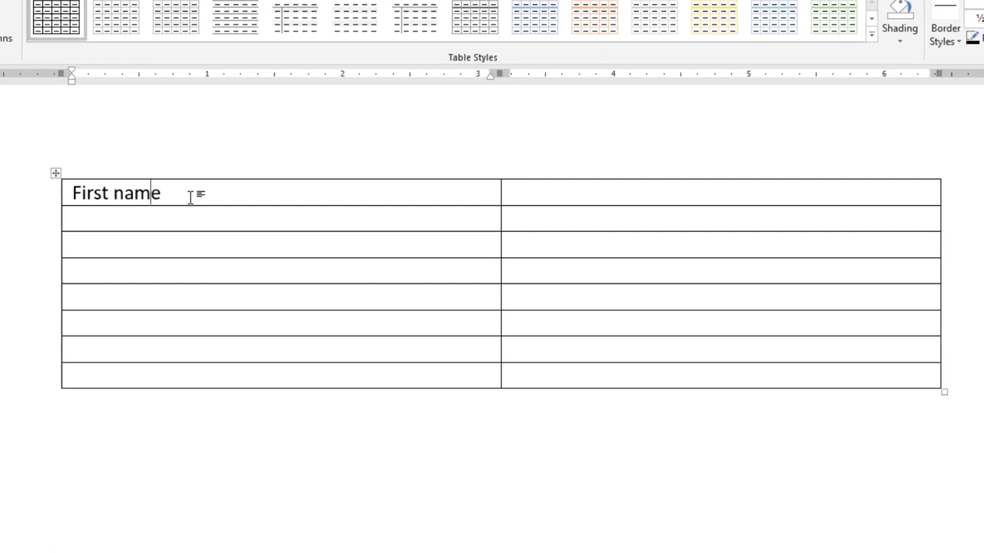
key("Left")
key("Left")
key("Left")
key("Delete")
type("N")
key("Down")
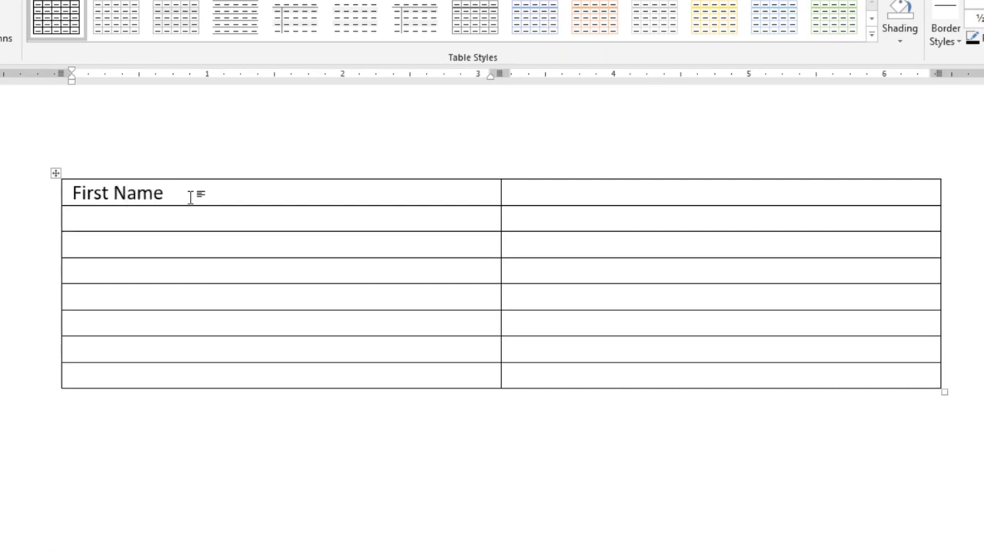
type("Last Name")
key("Down")
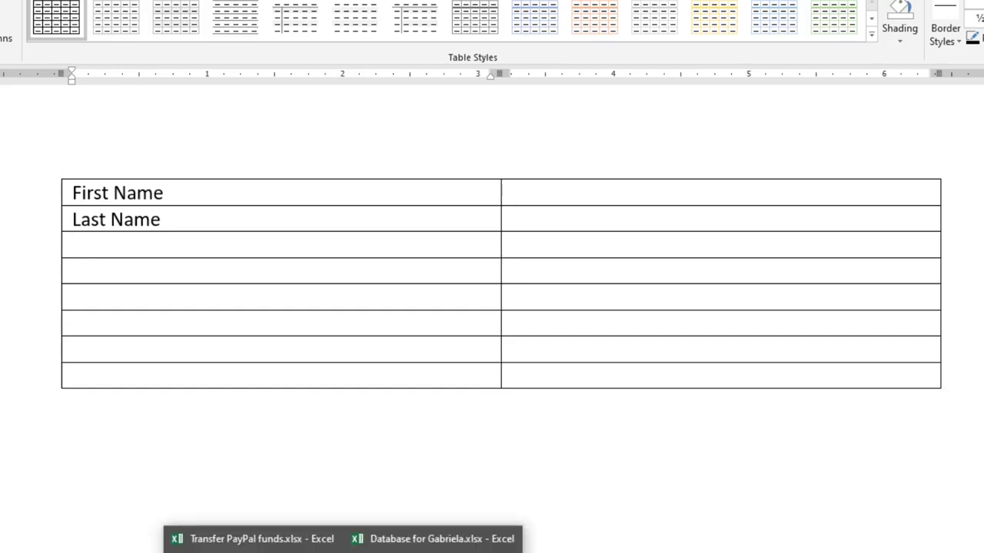
Add the labels Street Address, City, State, ZIP and 'Child #1 age (years)'.
type("Street Address")
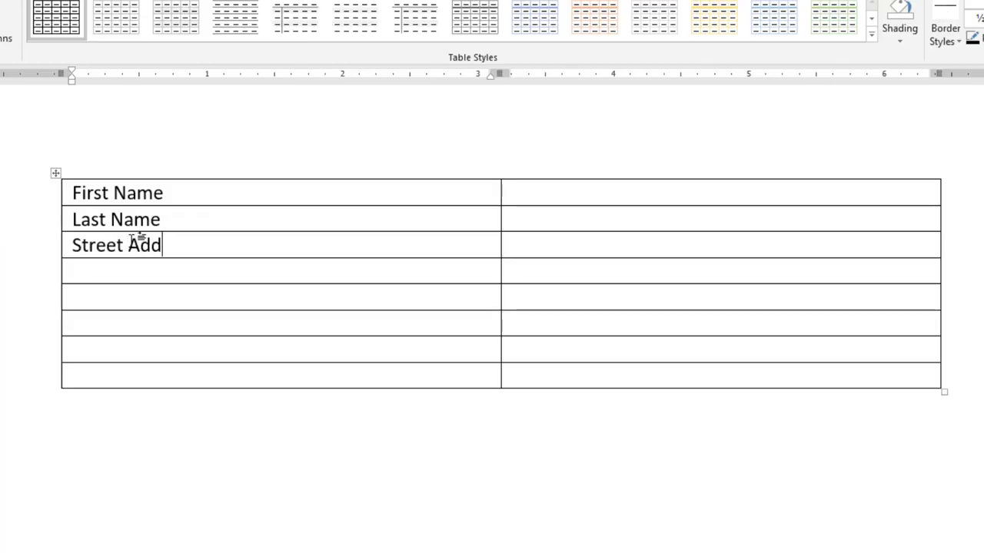
key("Down")
type("City")
key("Down")
type("State")
key("Down")
type("ZIP")
Add rows labelled 'Child #2 age (years)' and a final 'Notes!' row.
key("Down")
type("Child #1 age (years)")
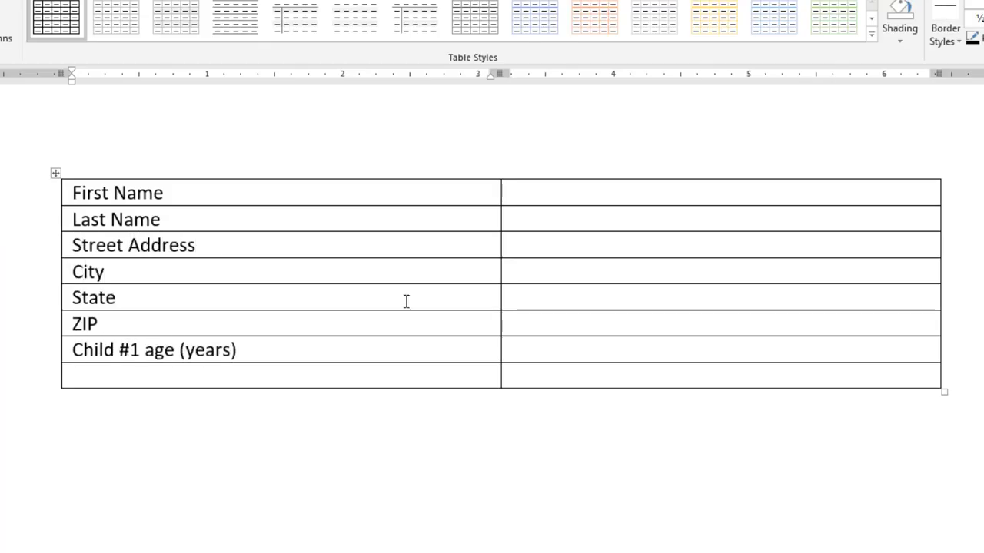
key("Tab")
key("Tab")
key("Tab")
key("Tab")
key("Tab")
key("Tab")
left_click_drag(239, 351, 72, 351)
left_click(120, 377)
type("Child #1 age (years)")
left_click(120, 405)
type("Child #1 age (years)")
type("Notes!")
key("Up")
key("Up")
key("Delete")
type("2")
key("Down")
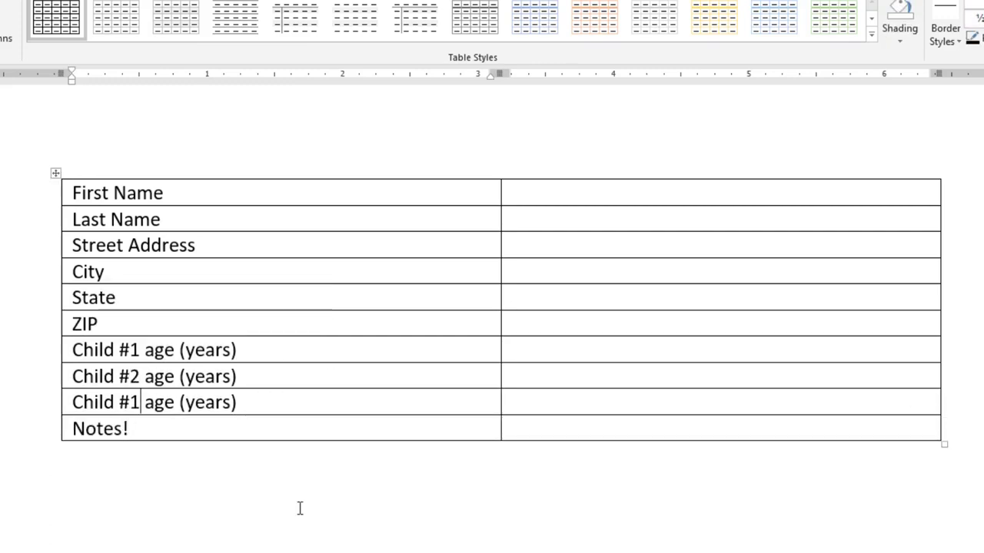
key("BackSpace")
type("2")
AutoFit the label column, right-align and bold the labels, and widen the value column.
left_click(304, 550)
left_click(384, 548)
double_click(502, 189)
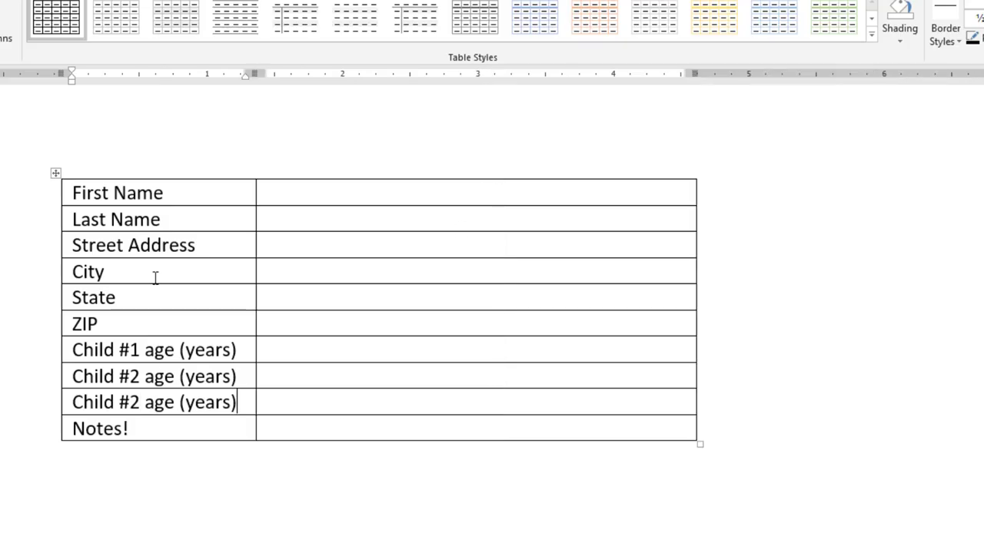
left_click_drag(154, 193, 154, 429)
left_click(523, 0)
left_click(675, 17)
left_click(306, 348)
left_click_drag(200, 194, 216, 429)
key("ctrl+b")
left_click(384, 194)
left_click_drag(697, 191, 983, 186)
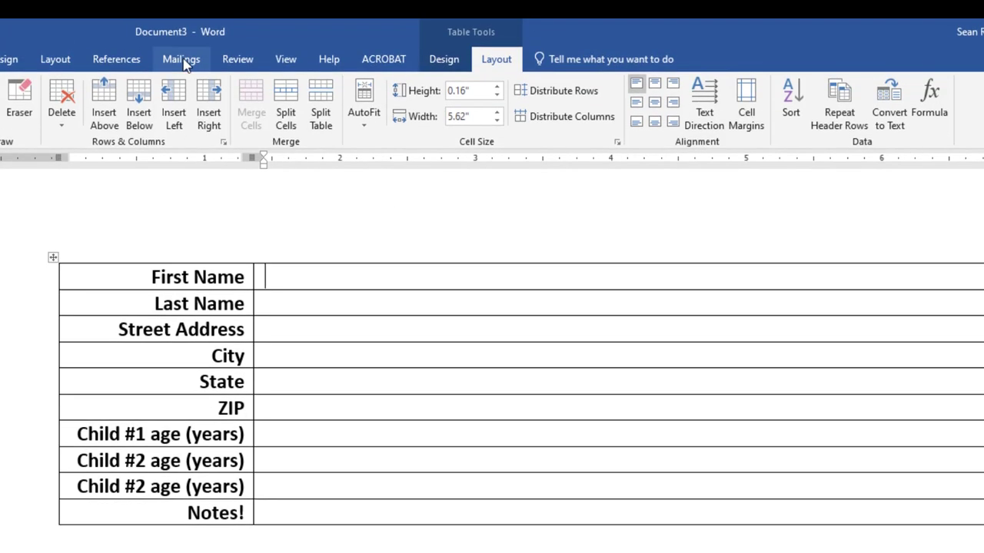
left_click(184, 64)
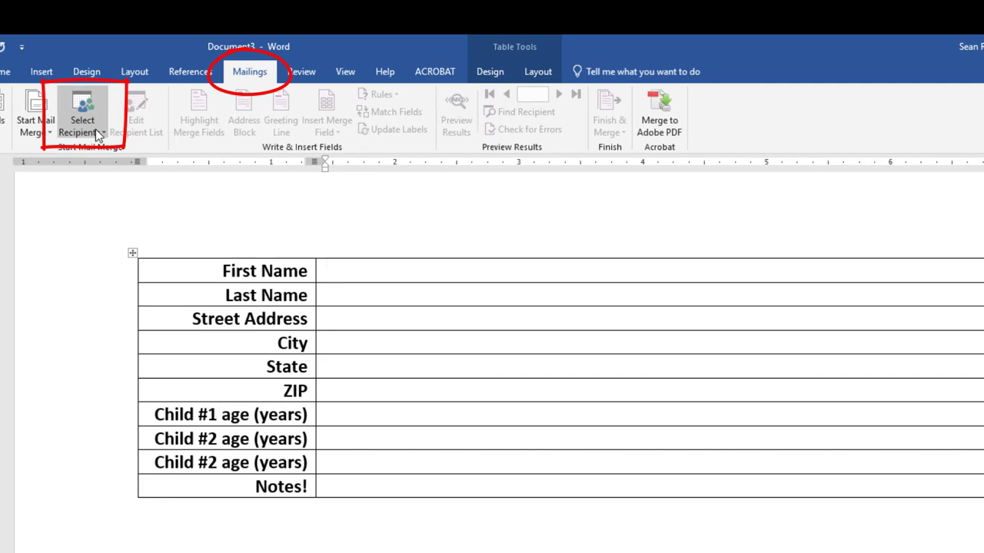
Choose the Desktop database workbook as the recipient list, cancel the sheet choice, and switch to Excel.
left_click(98, 134)
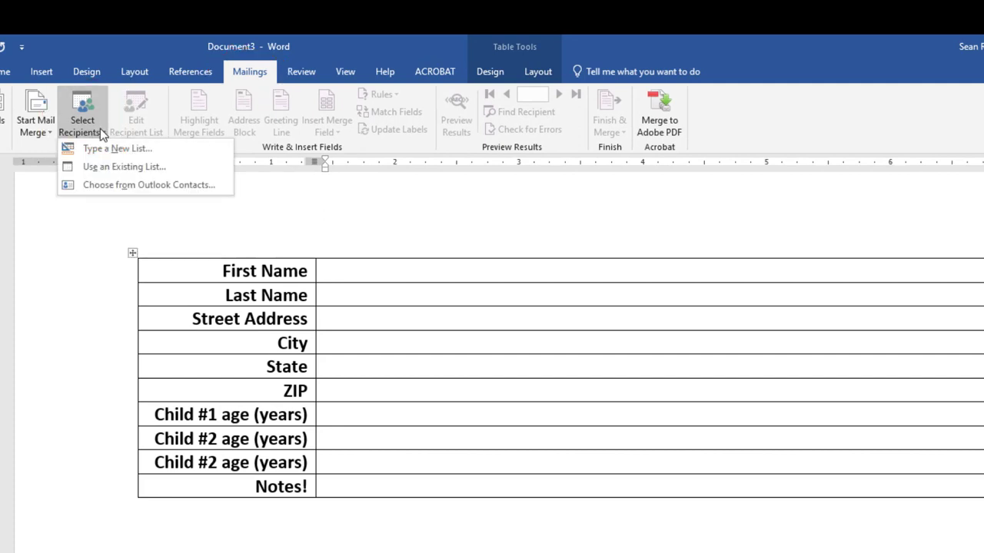
left_click(108, 169)
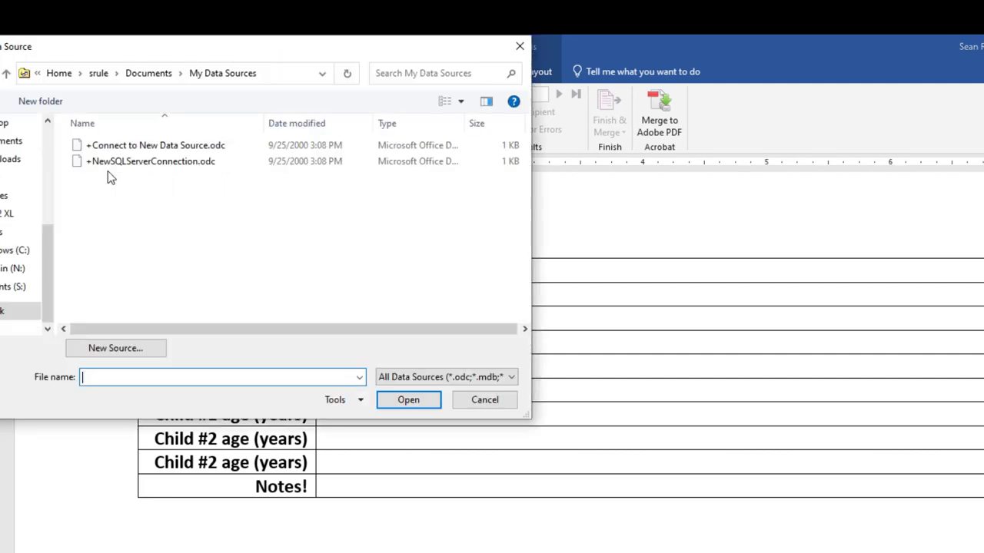
left_click(12, 125)
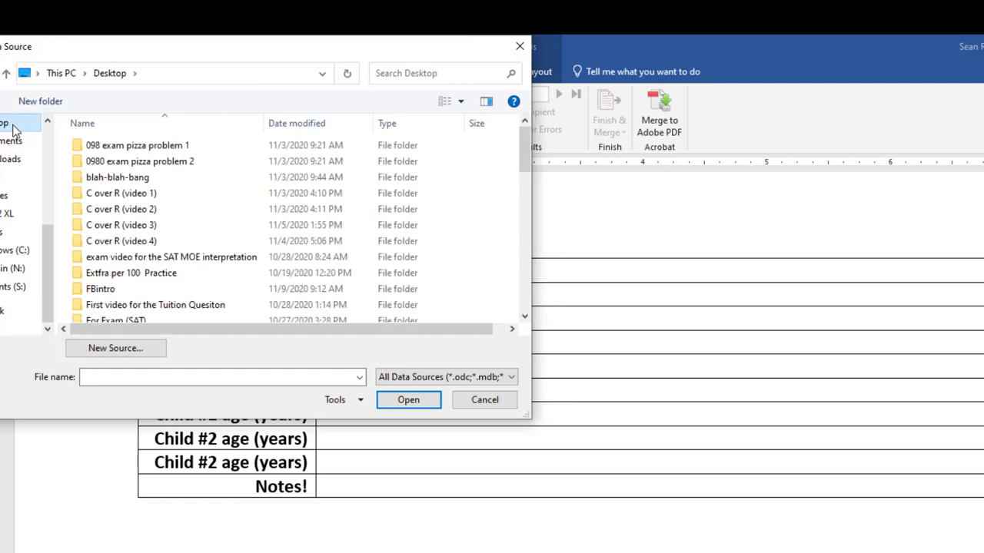
scroll(286, 187, "down", 10)
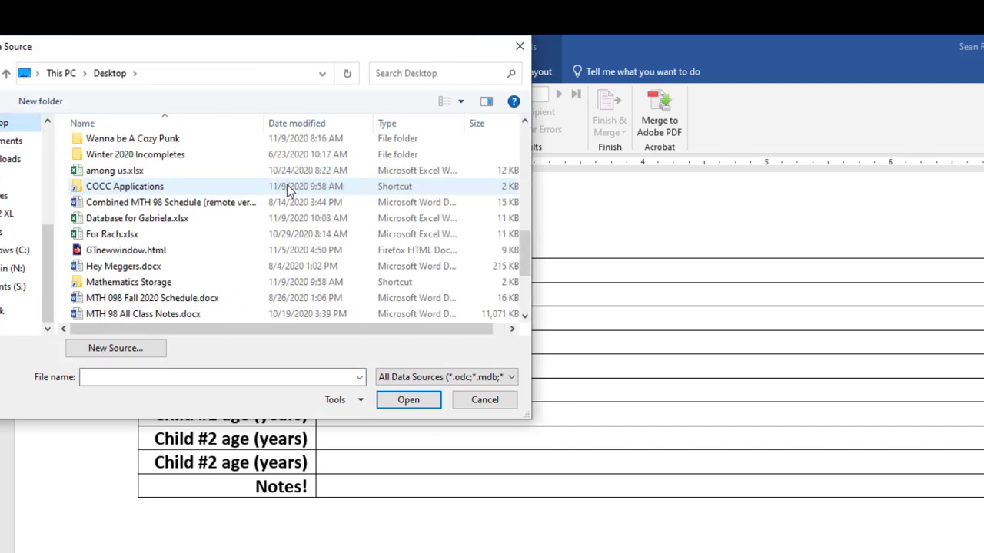
double_click(174, 220)
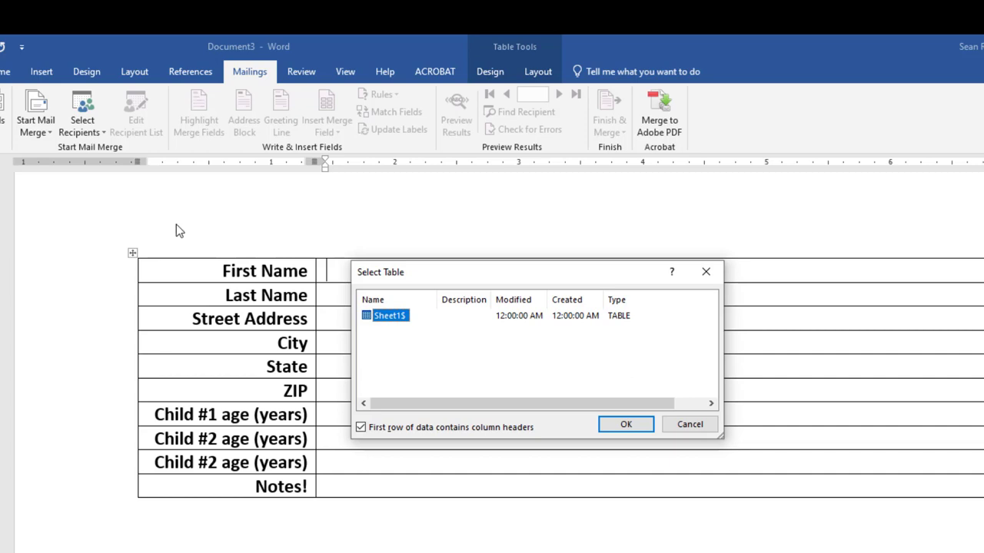
left_click(681, 426)
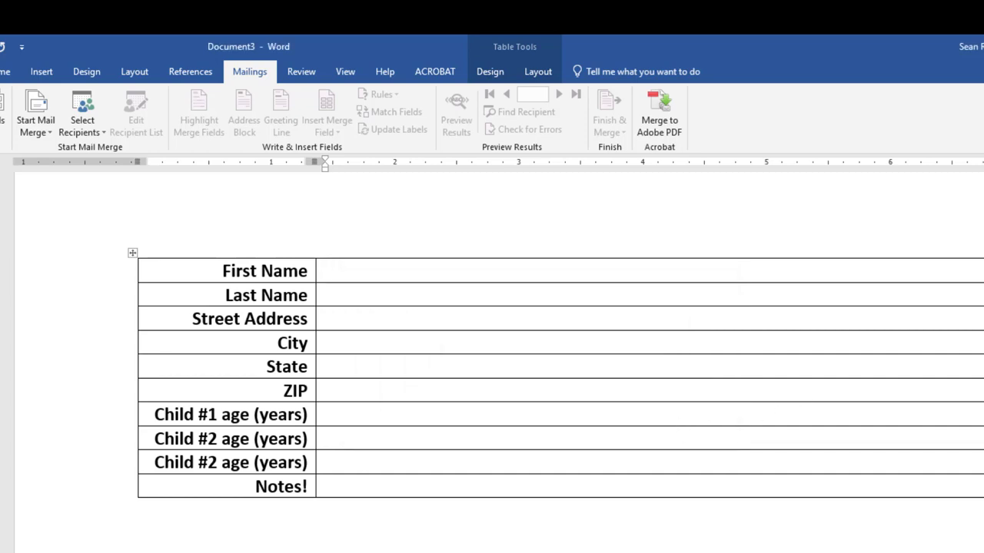
key("alt+Tab")
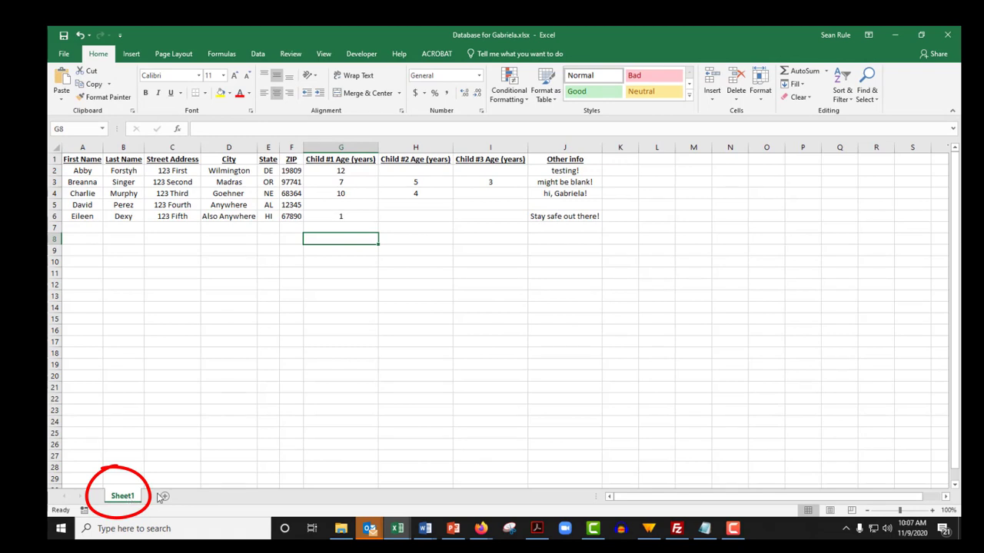
Add a new sheet and rename Sheet1 to 'Data'.
left_click(165, 496)
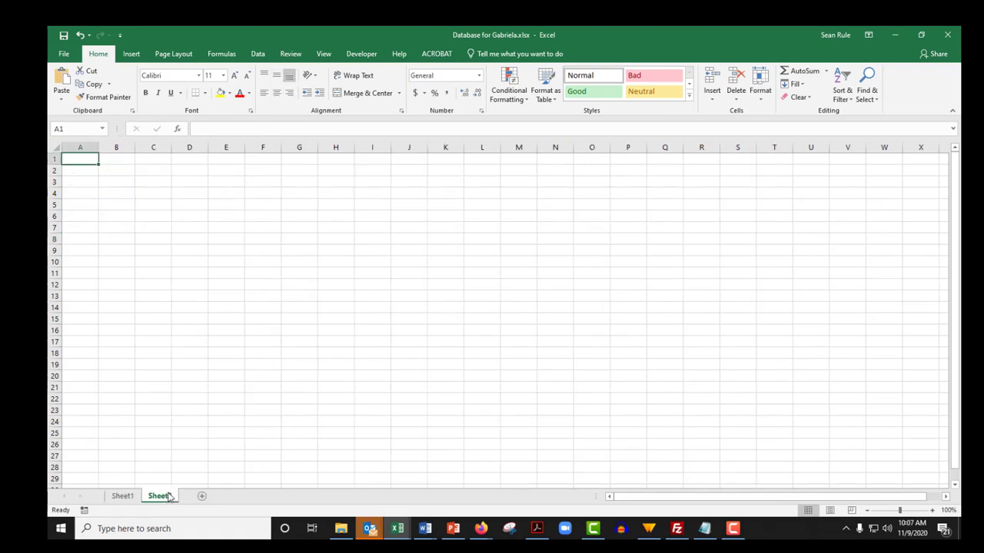
right_click(127, 496)
left_click(163, 389)
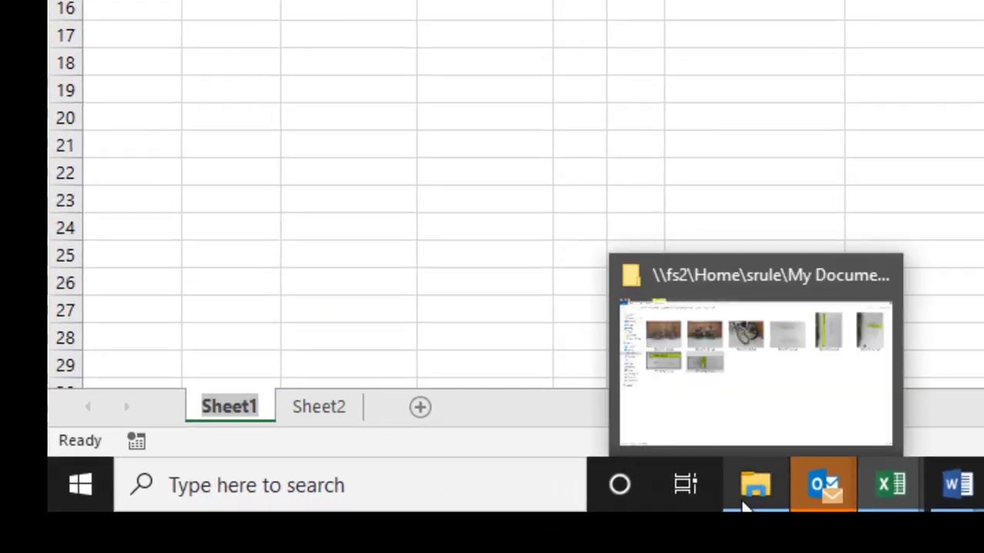
type("DA")
key("BackSpace")
type("ata")
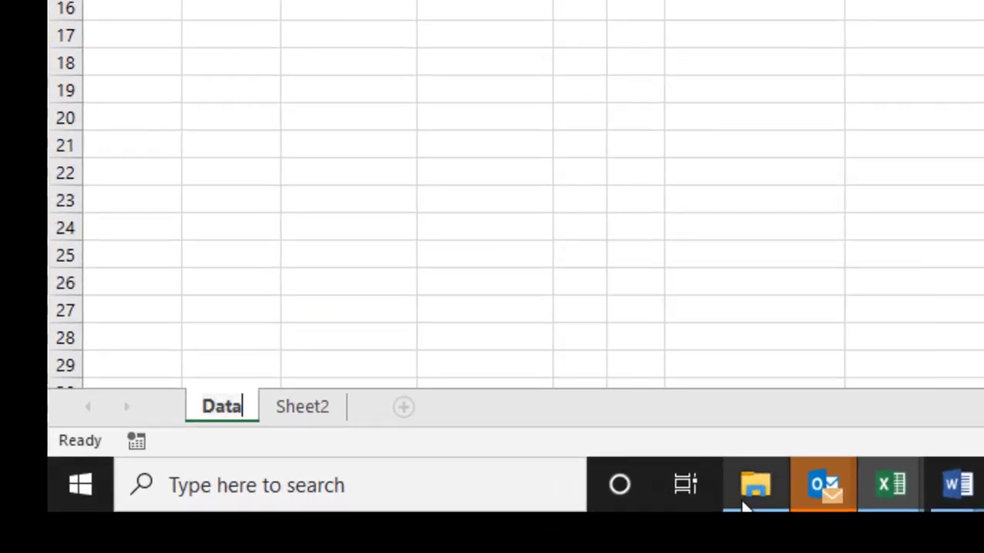
left_click(323, 405)
Rename Sheet2 to 'Extra' and return to the Data sheet.
right_click(324, 405)
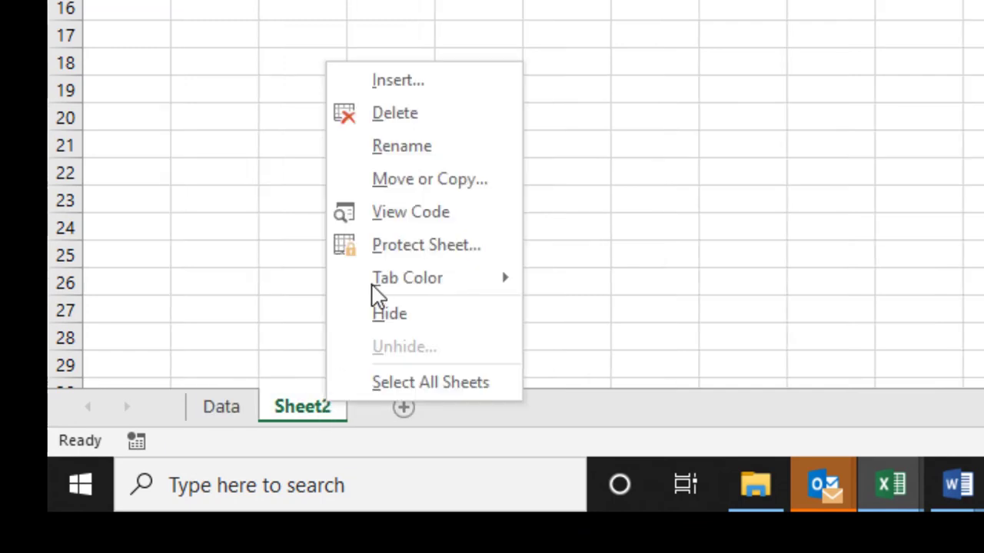
left_click(396, 154)
type("Extar")
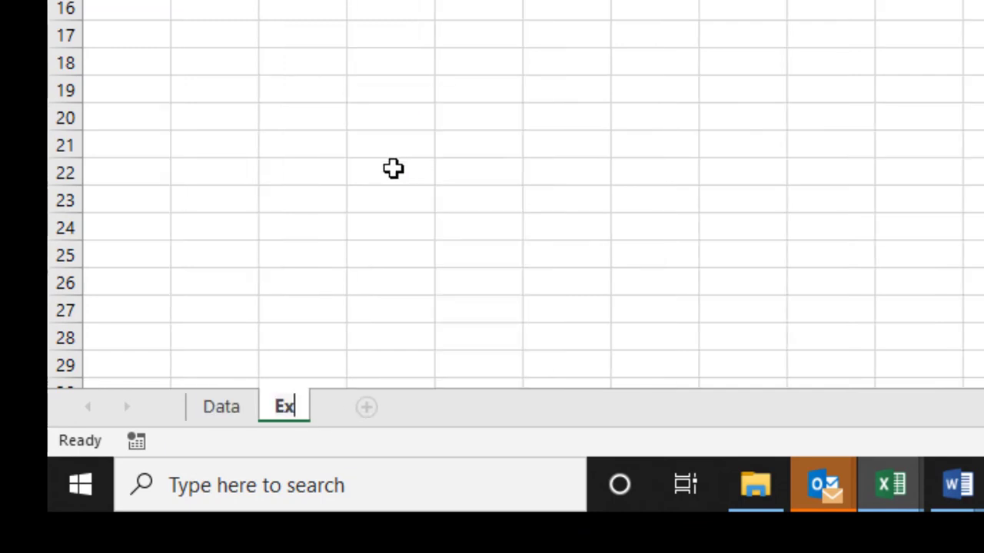
key("BackSpace")
key("BackSpace")
type("ra")
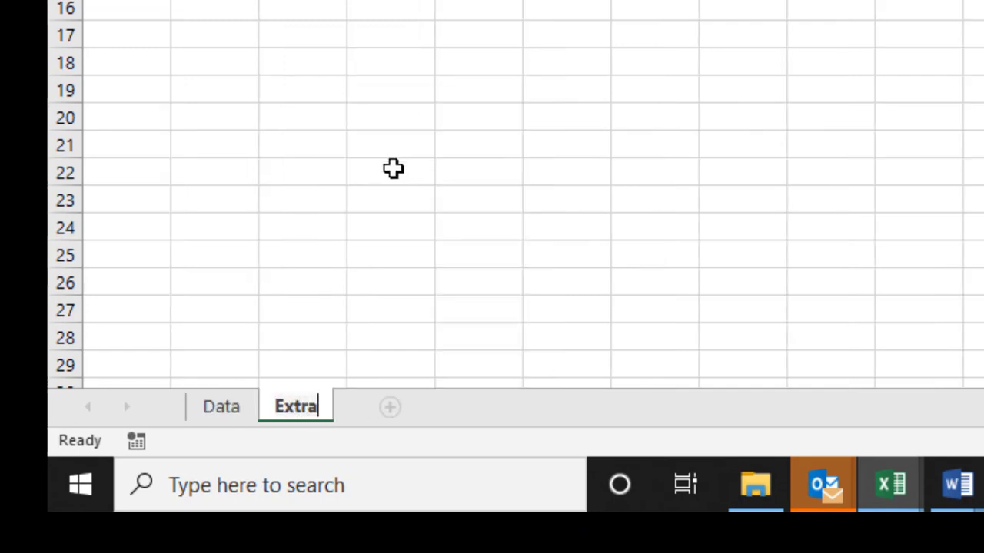
left_click(394, 169)
left_click(223, 407)
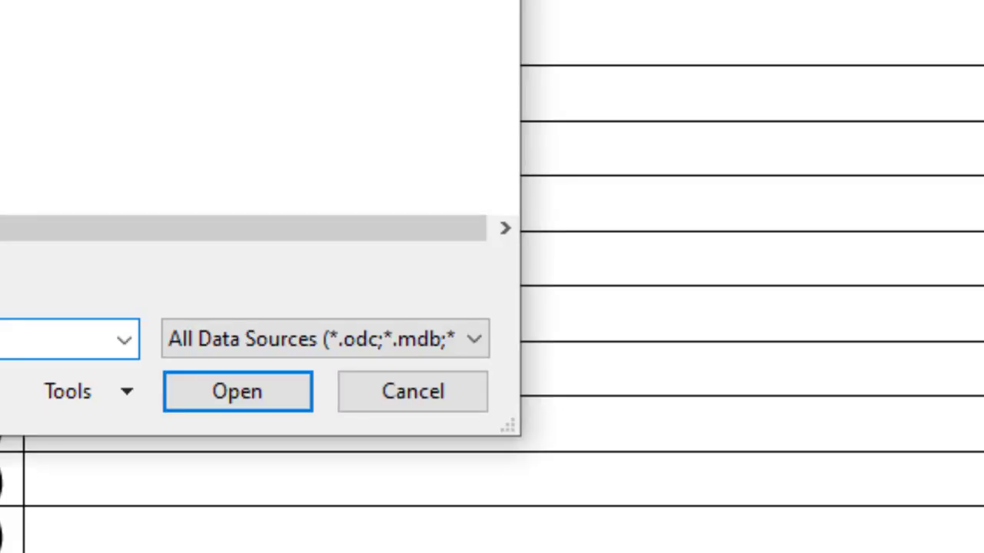
Open the recipient workbook and accept its Data$ sheet as the recipient table.
scroll(245, 86, "down", 6)
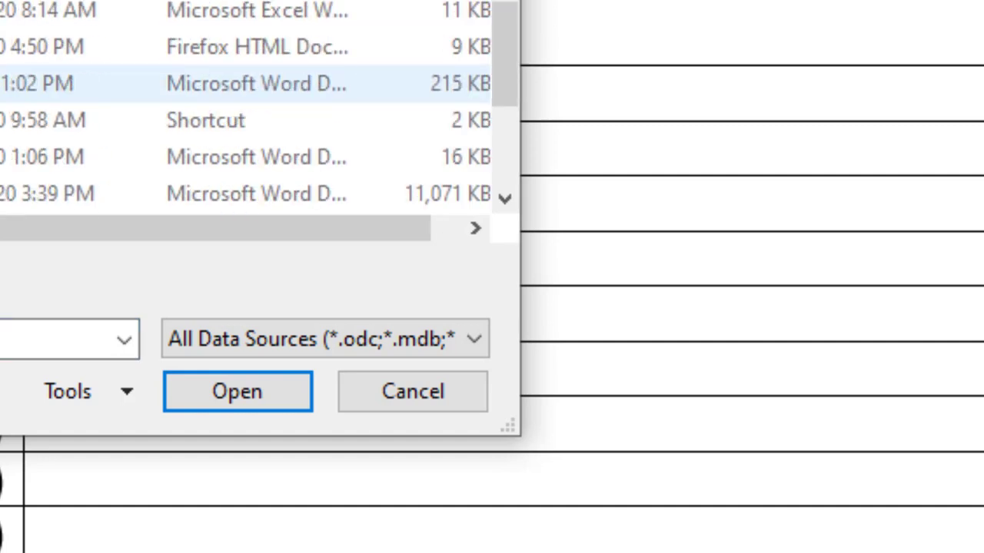
key("Return")
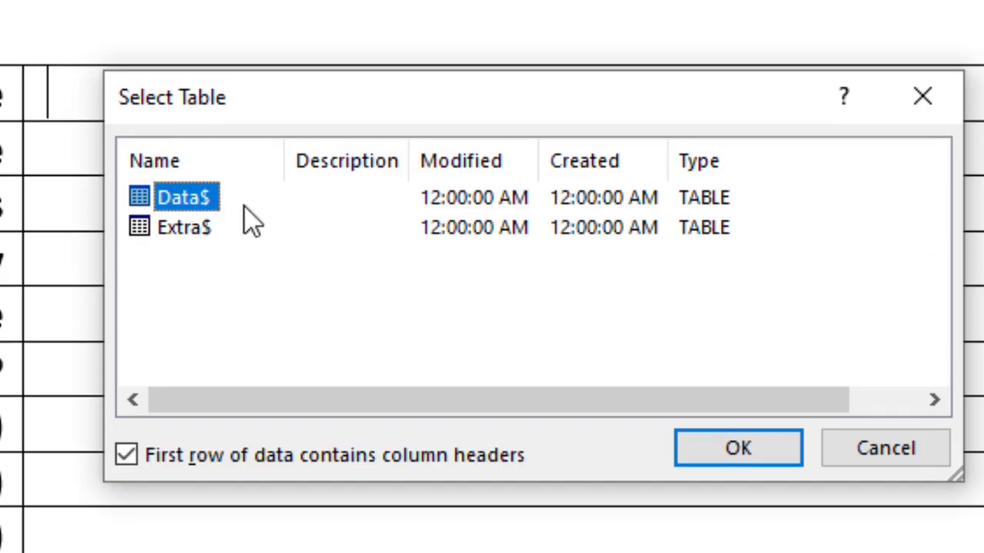
left_click(711, 461)
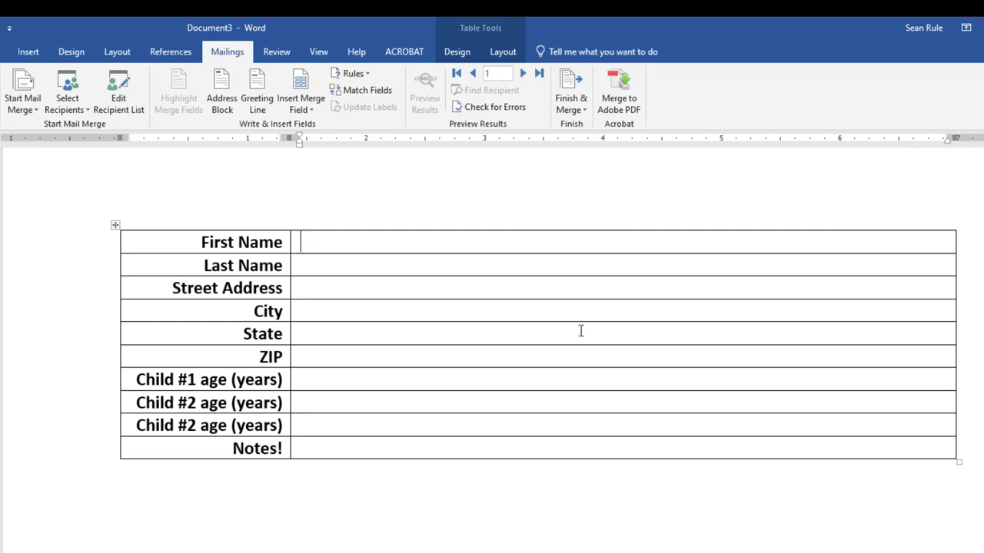
Insert the «First_Name», «Last_Name», «Street_Address» and «City» merge fields in their value cells.
left_click(315, 110)
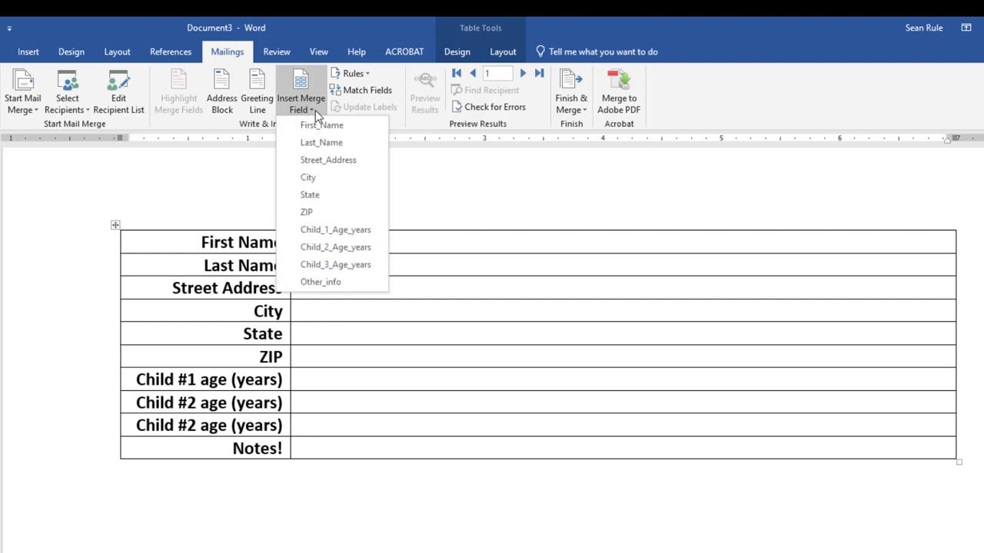
left_click(323, 124)
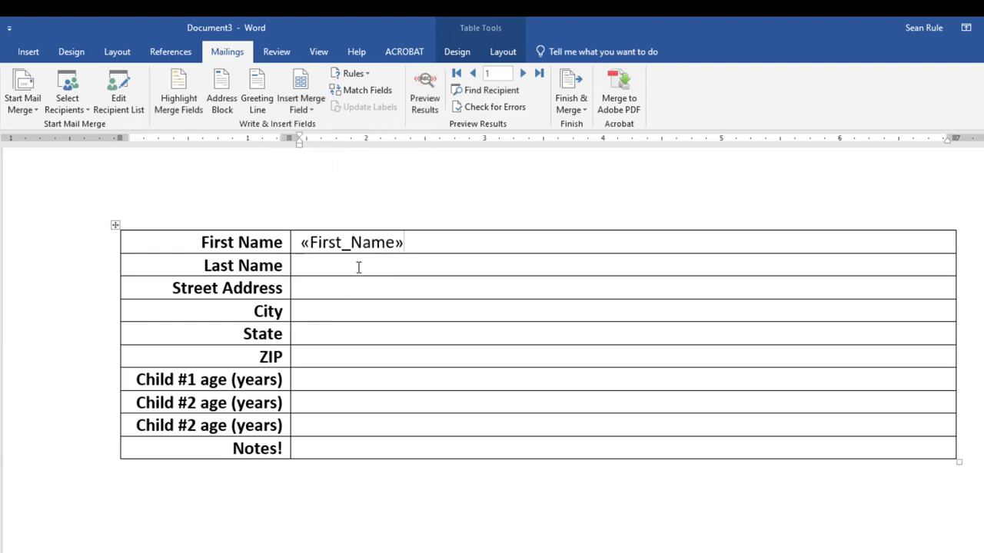
left_click(358, 266)
left_click(312, 107)
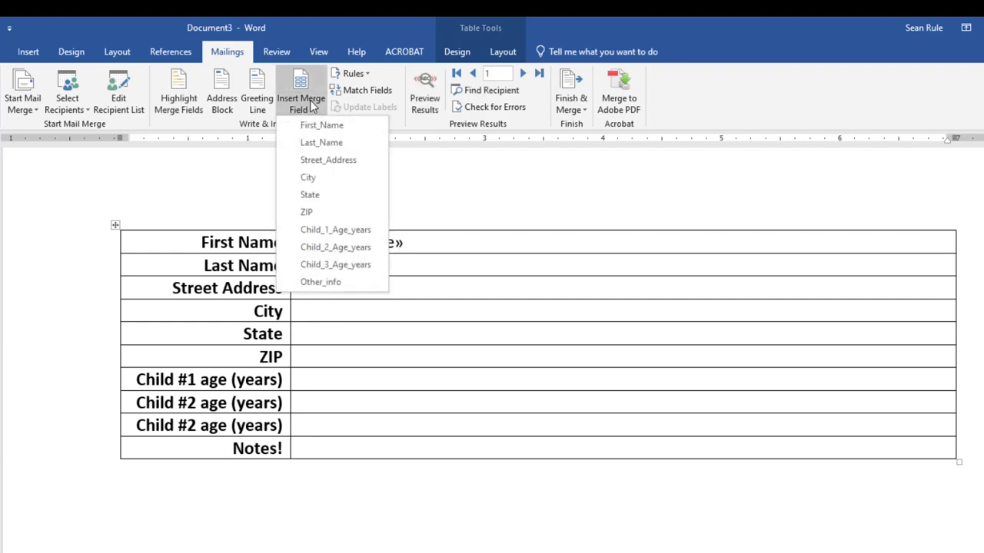
left_click(336, 143)
left_click(350, 288)
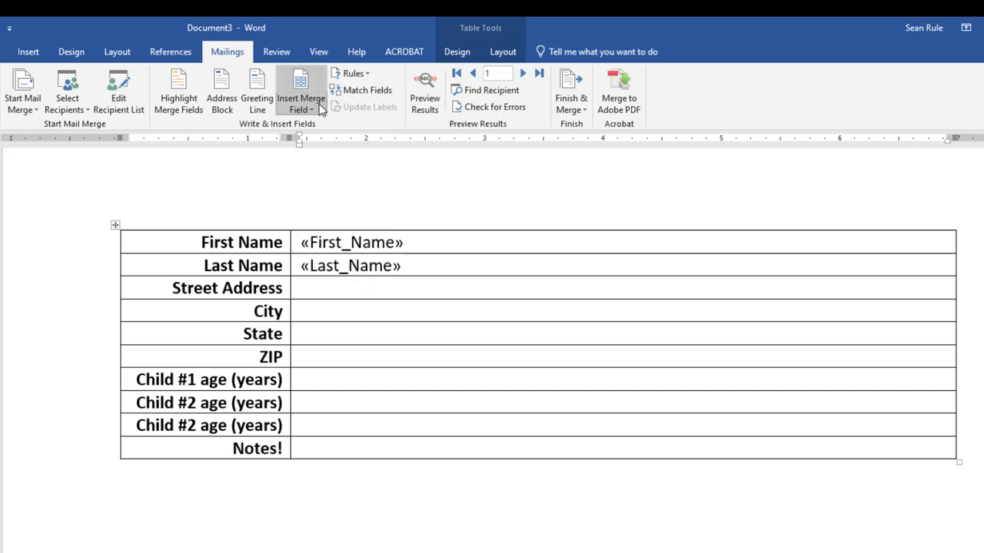
left_click(321, 110)
left_click(322, 160)
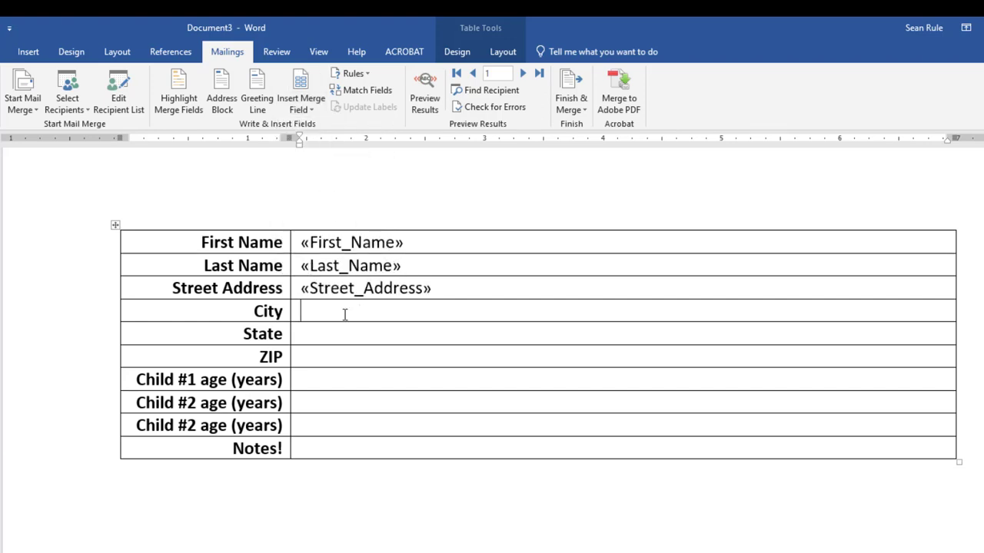
left_click(301, 109)
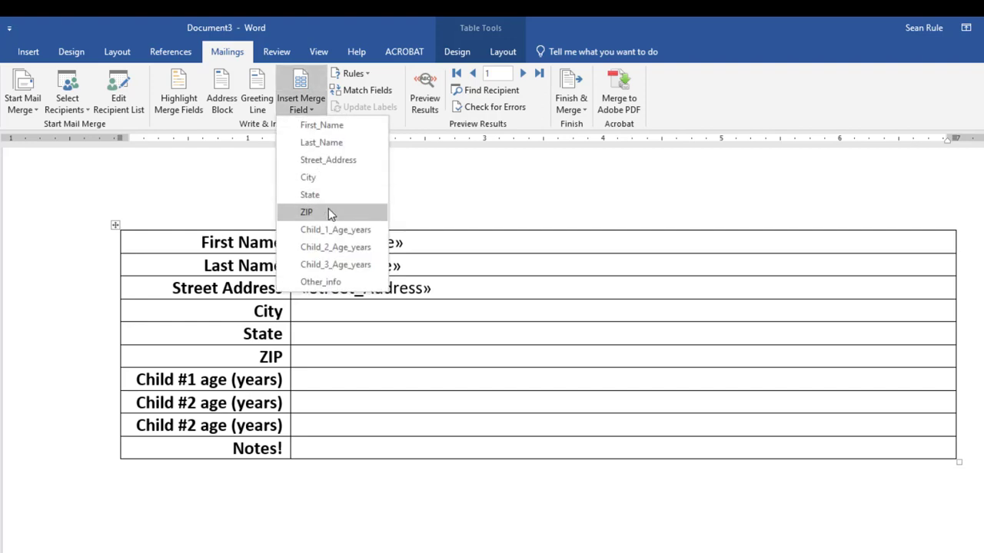
left_click(332, 180)
Insert the «State», «ZIP» and «Child_1_Age_years» merge fields in their rows.
left_click(306, 334)
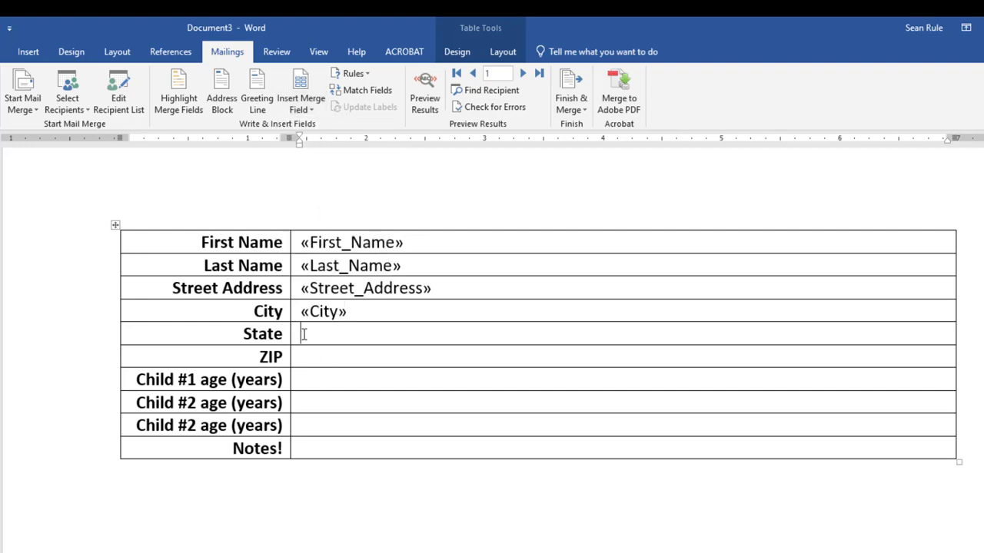
left_click(307, 111)
left_click(320, 197)
left_click(311, 356)
left_click(304, 109)
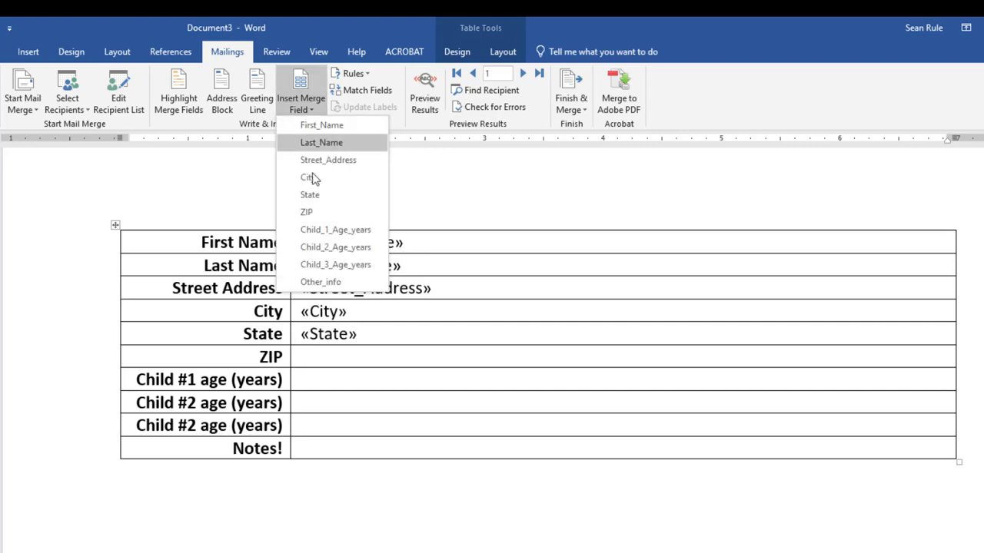
left_click(317, 212)
left_click(296, 379)
left_click(304, 109)
left_click(330, 379)
Insert «Child_2_Age_years», «Child_3_Age_years» and «Other_info» in the remaining value cells.
left_click(304, 110)
left_click(336, 246)
left_click(331, 425)
left_click(304, 109)
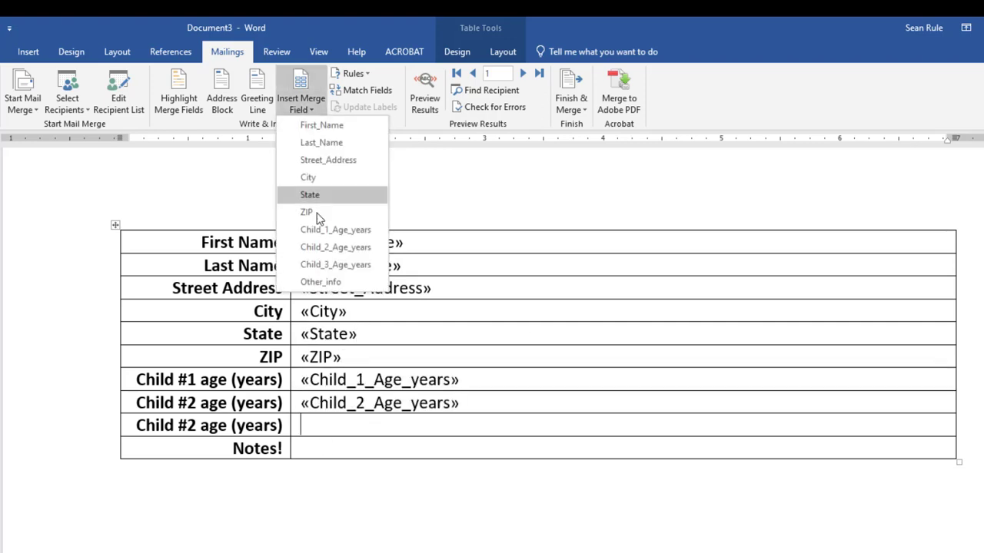
left_click(336, 264)
left_click(330, 448)
left_click(304, 109)
left_click(321, 281)
left_click(573, 366)
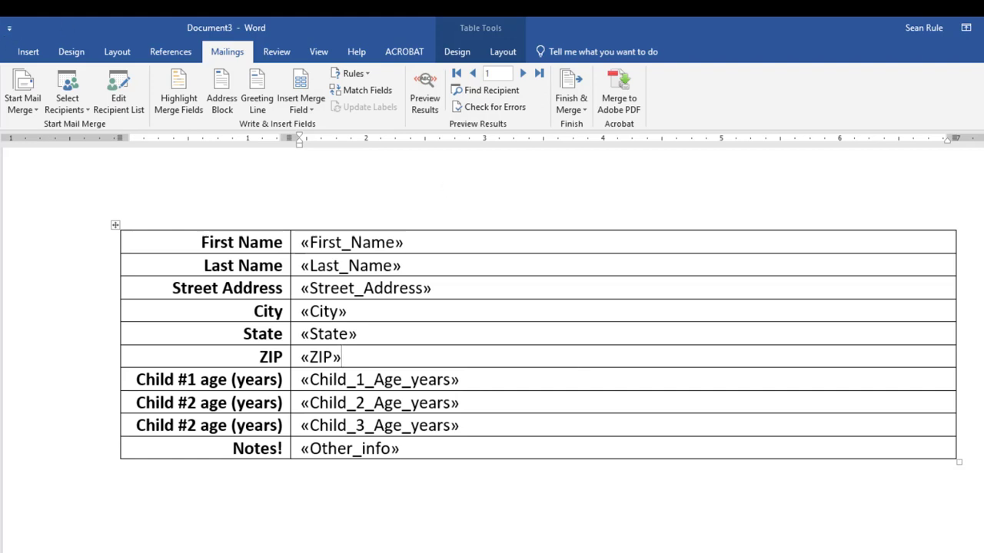
key("ctrl+s")
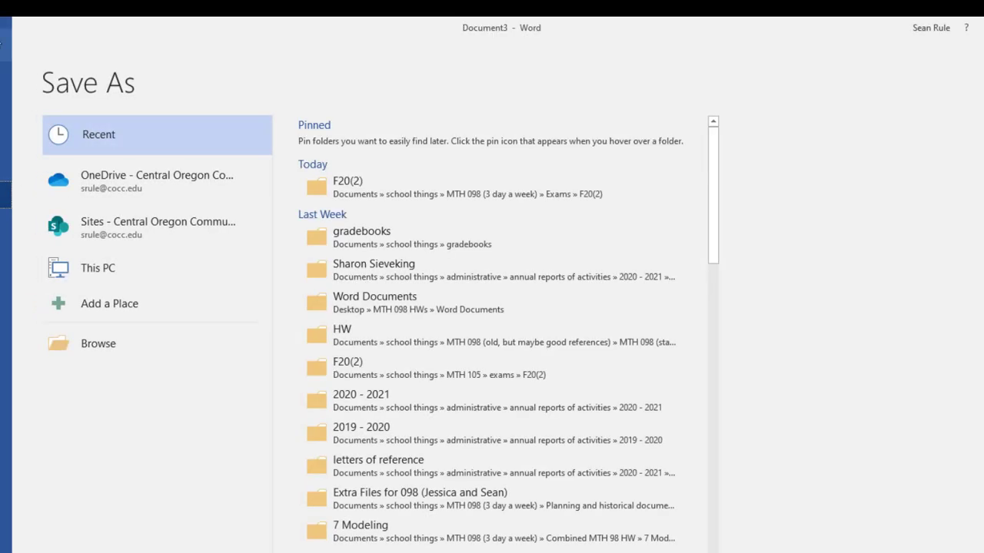
Save the document to Documents as 'mail Merge for' followed by a recipient's first name.
left_click(125, 359)
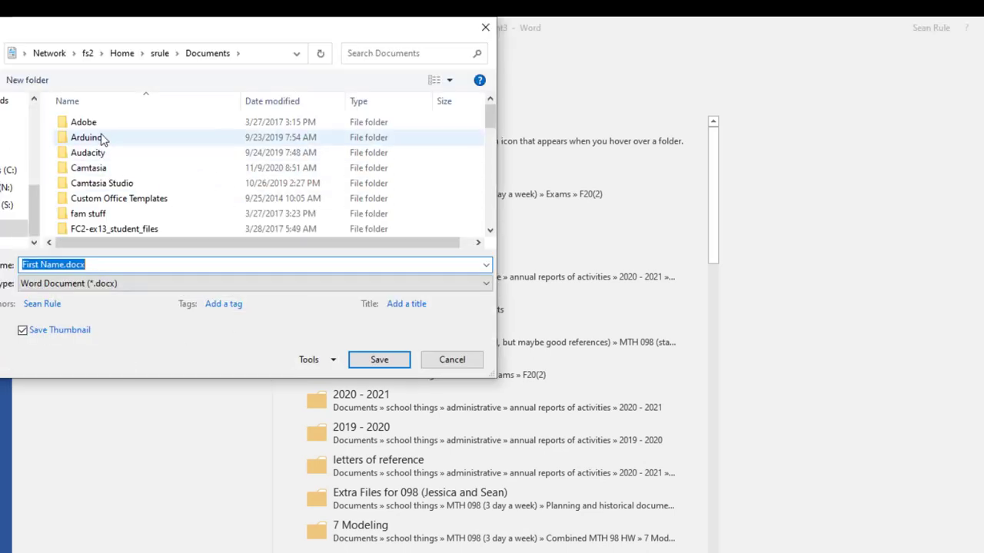
scroll(10, 155, "up", 5)
left_click(4, 132)
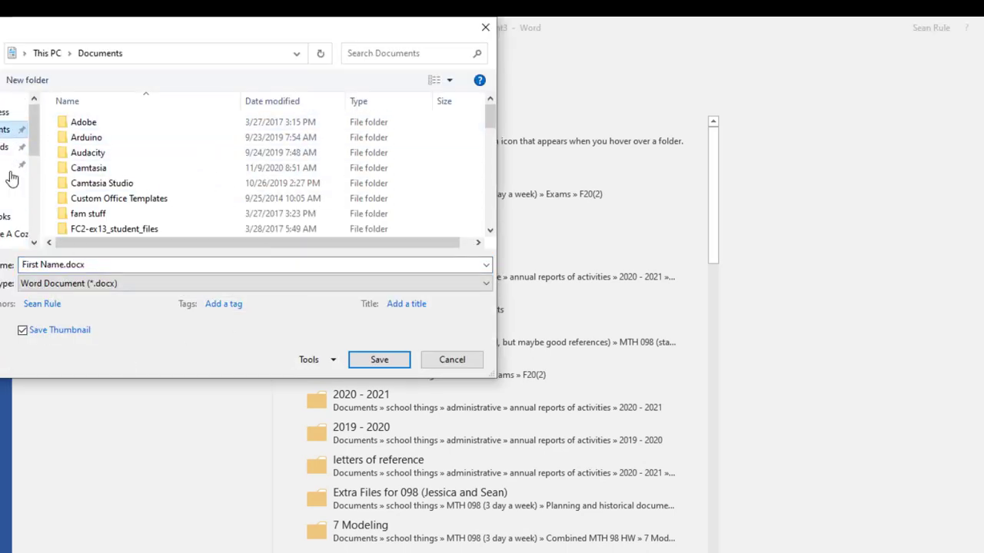
left_click_drag(22, 264, 66, 264)
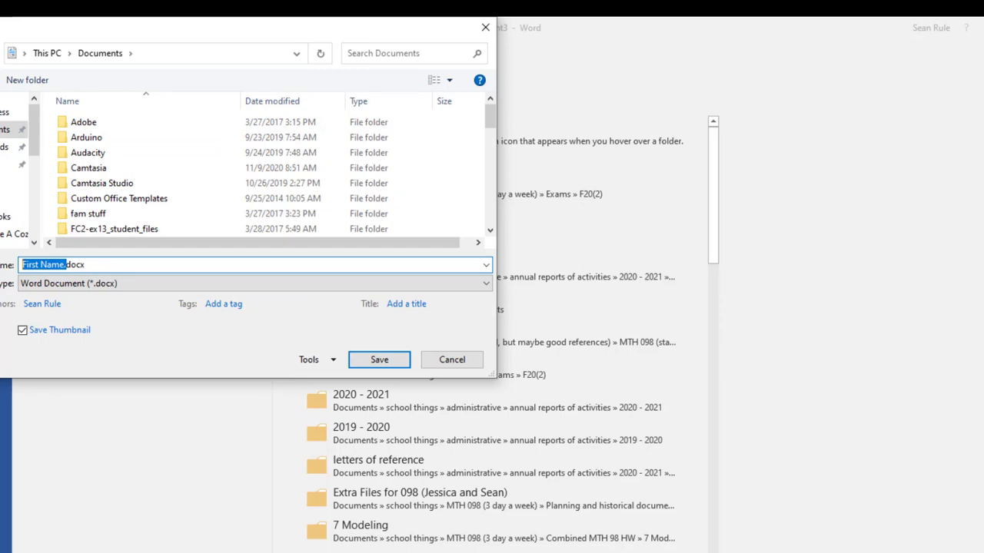
type("mail Merge for ")
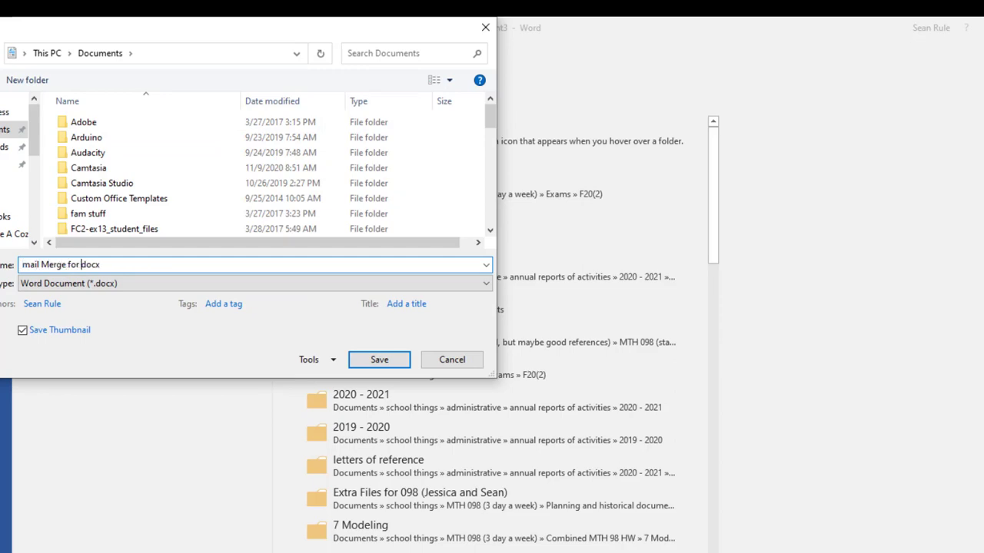
type("Gabriela")
key("Return")
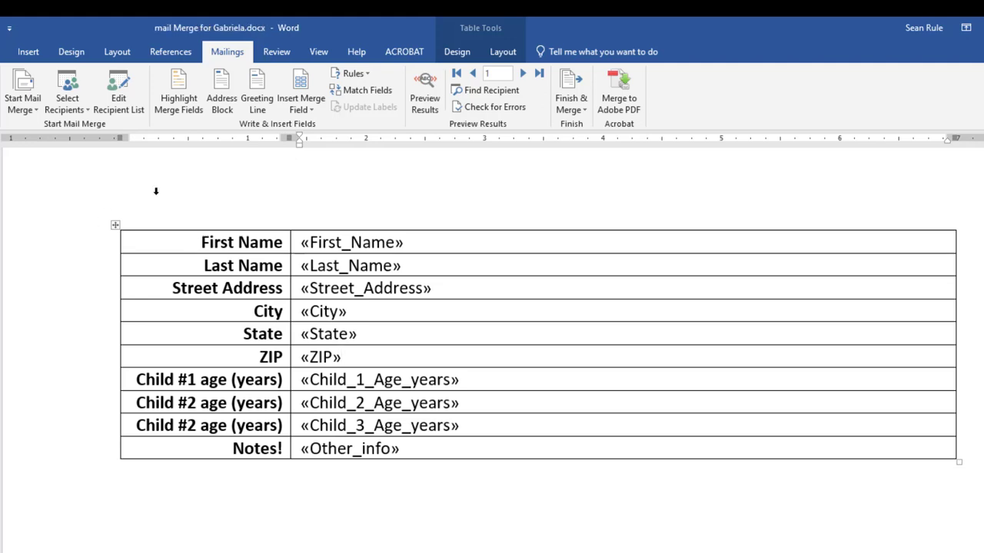
left_click(433, 106)
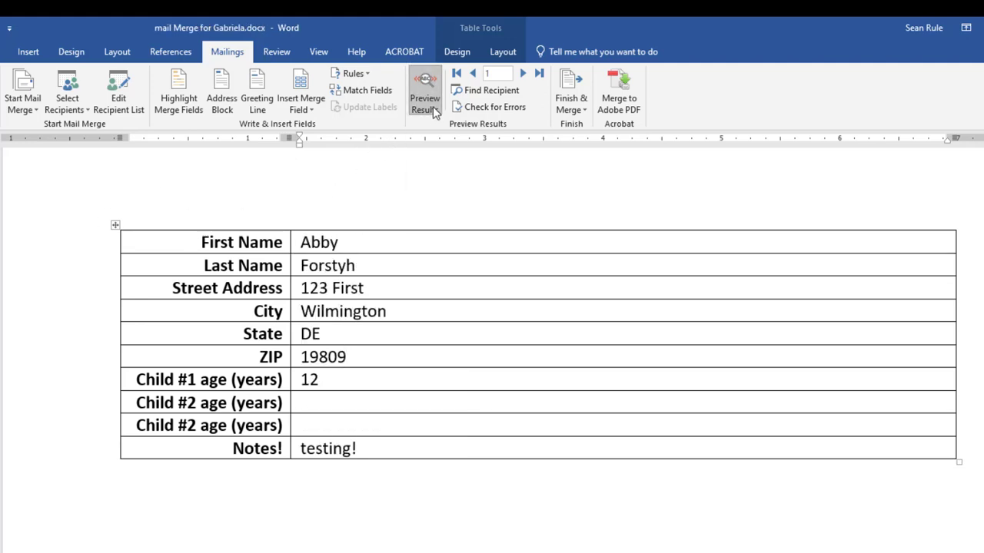
left_click(522, 73)
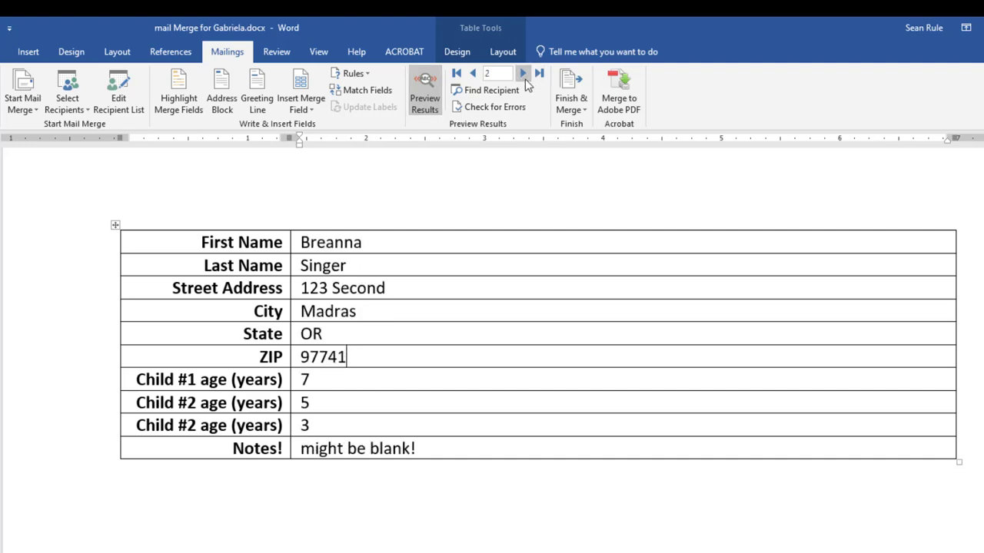
left_click(523, 73)
left_click(522, 74)
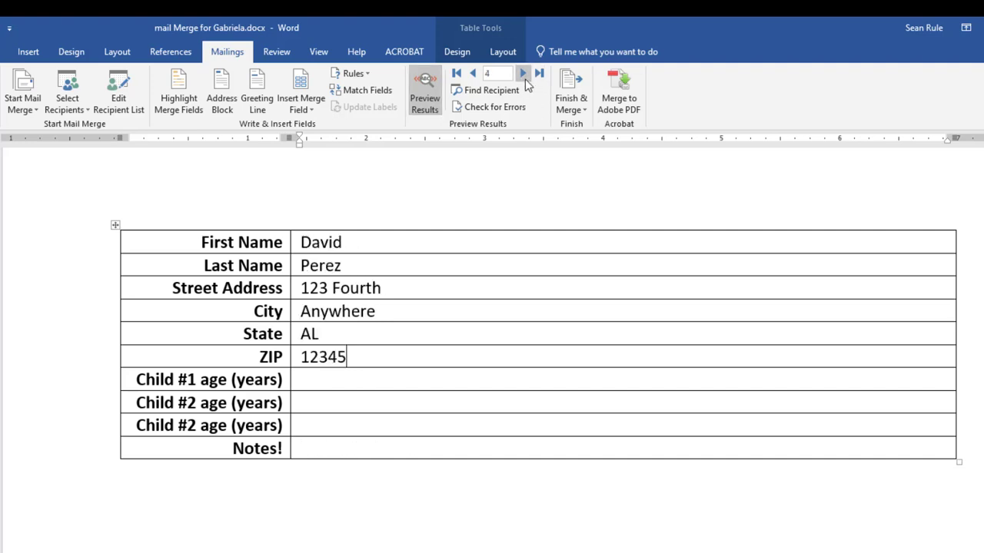
left_click(523, 73)
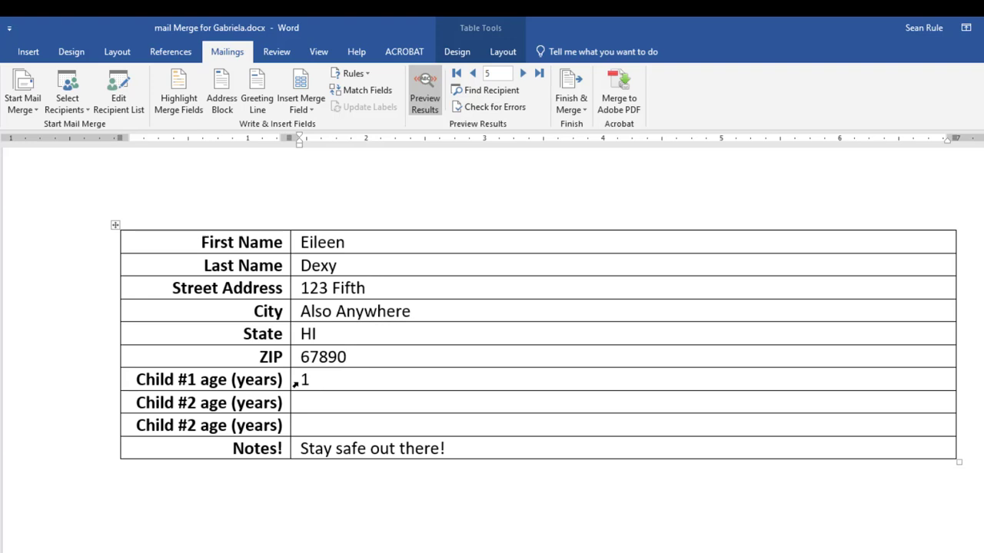
left_click(473, 74)
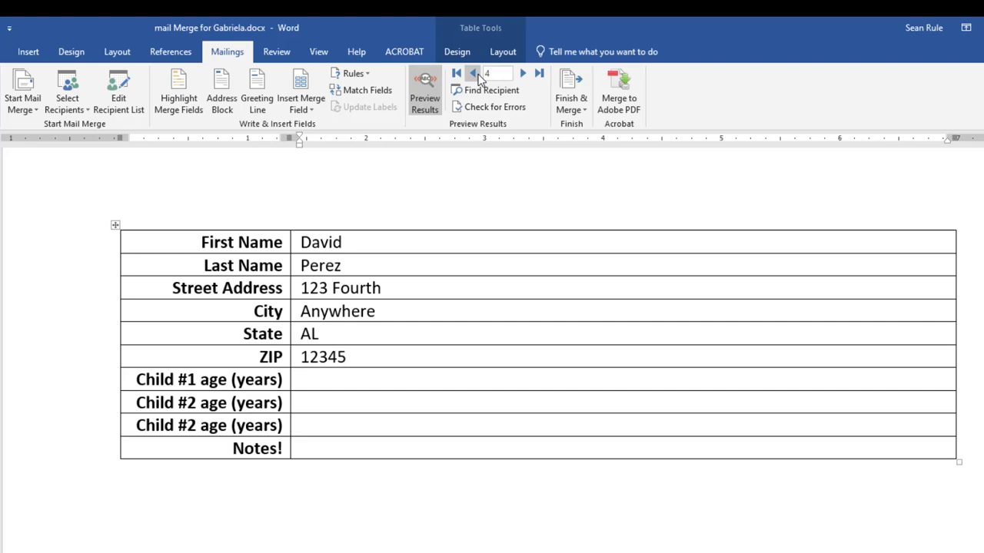
left_click(477, 75)
left_click(477, 75)
left_click(477, 75)
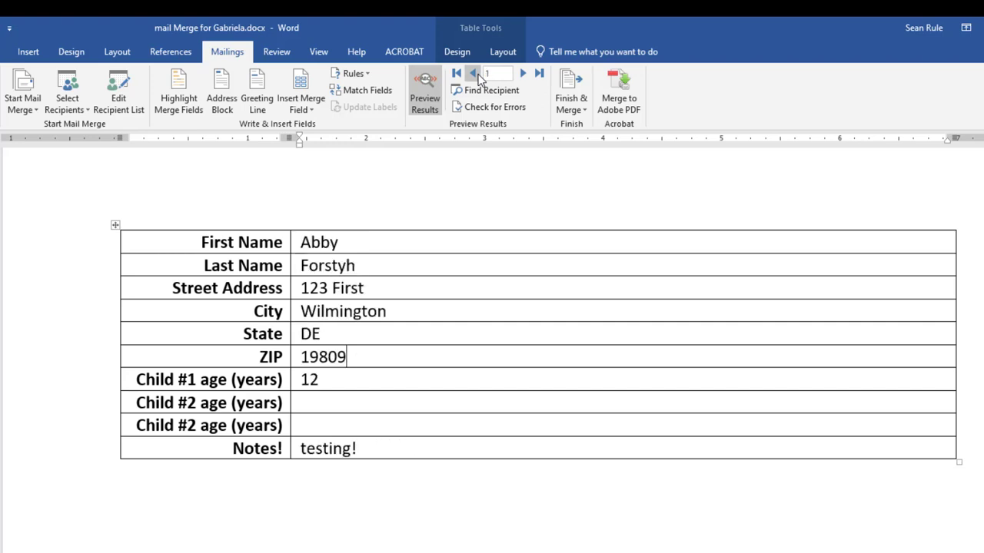
left_click(522, 73)
left_click(523, 73)
left_click(523, 73)
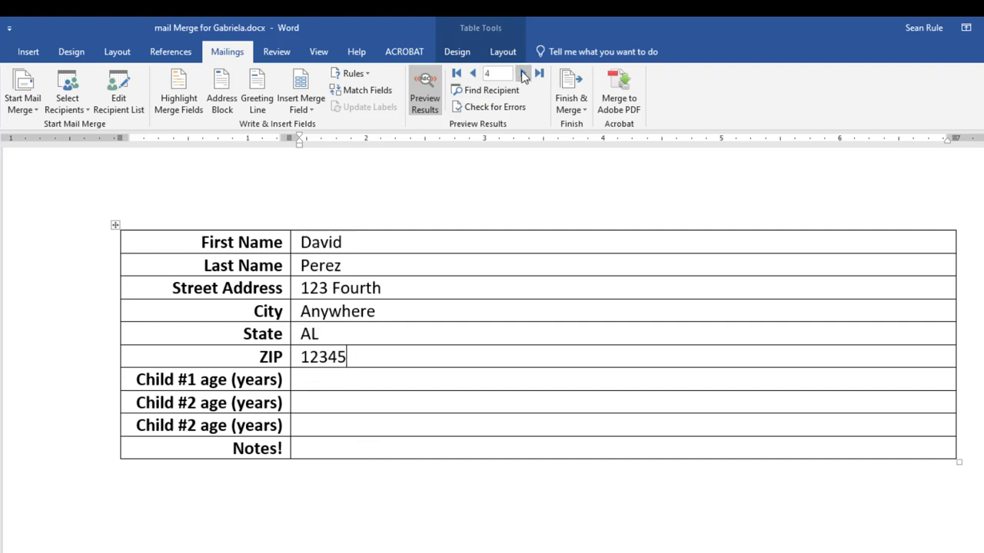
left_click(523, 73)
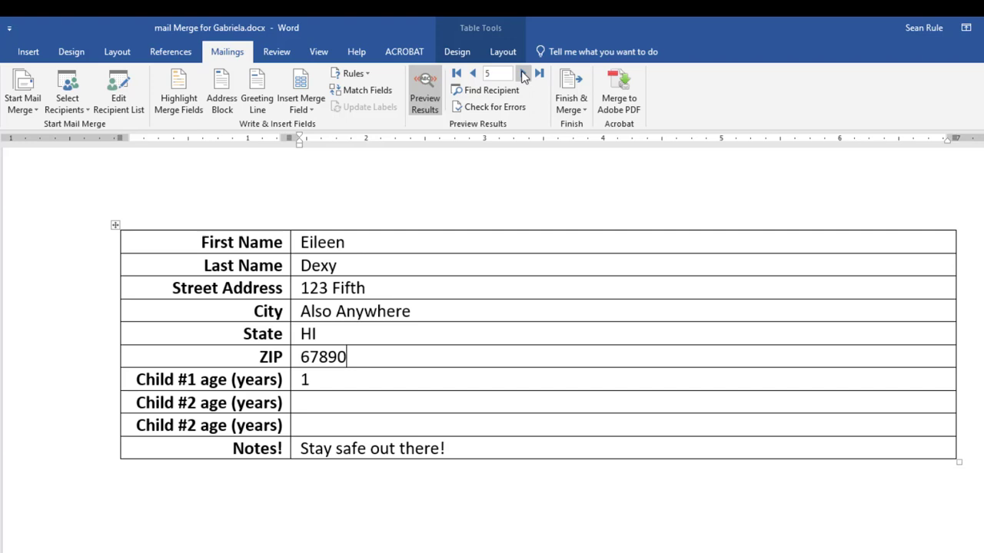
left_click(472, 73)
left_click(473, 73)
left_click(473, 73)
left_click(473, 73)
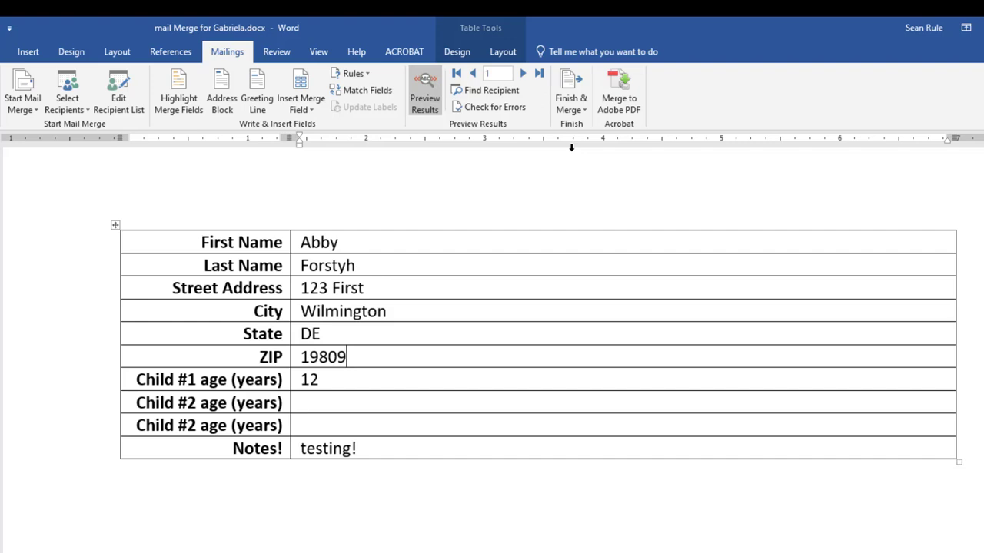
In the Excel database, enter the heading 'email address' in cell K1.
left_click(368, 552)
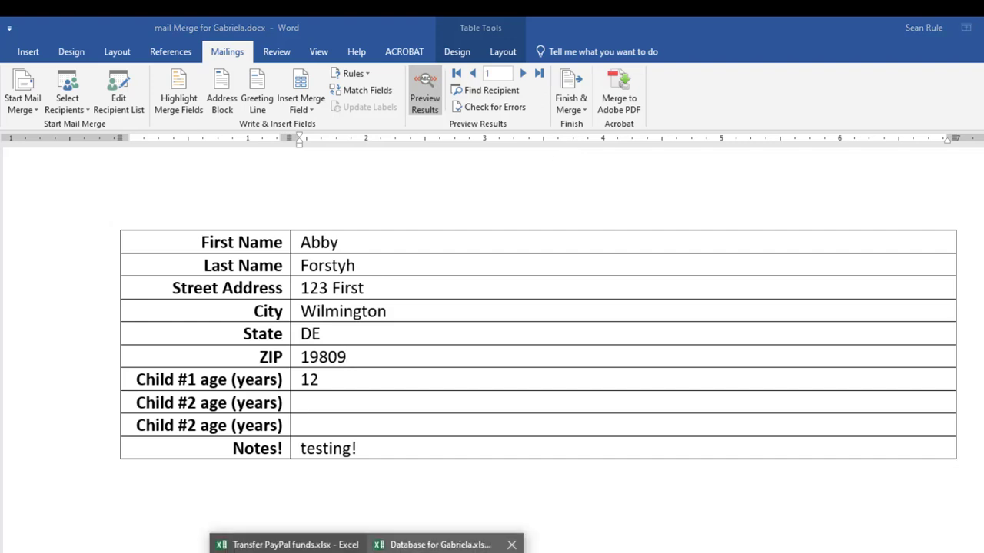
left_click(434, 550)
left_click(605, 363)
left_click(647, 190)
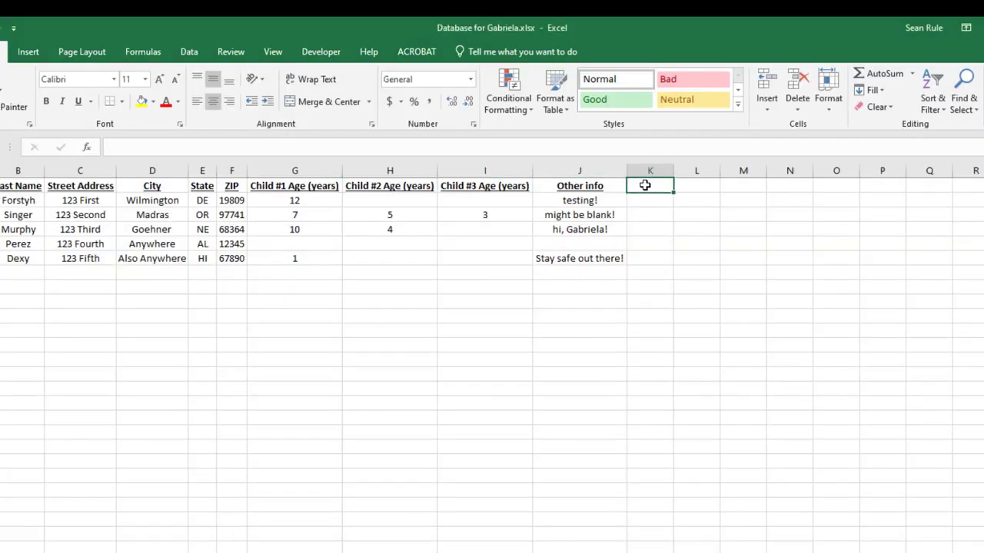
type("email addreee")
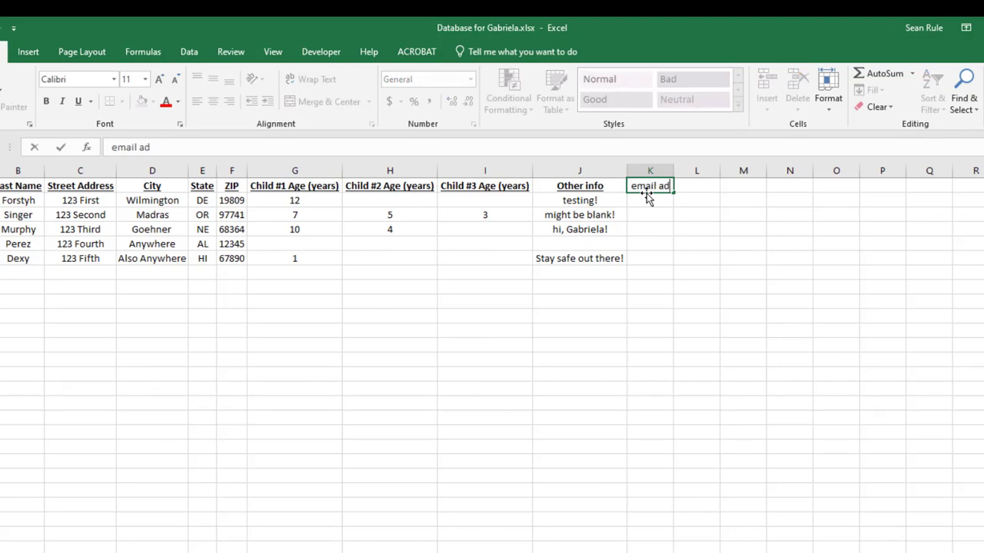
key("BackSpace")
key("BackSpace")
type("ss")
key("Return")
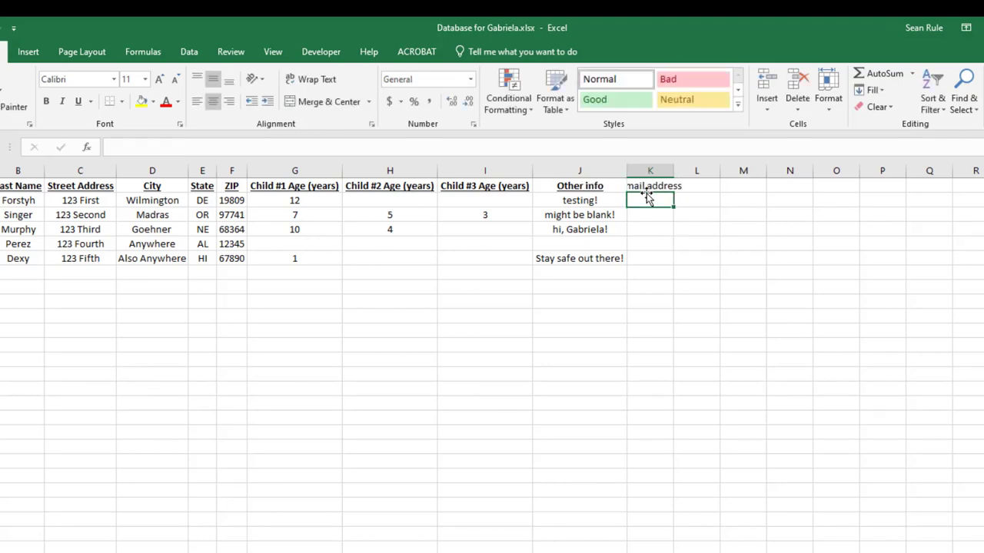
Autofit column K to the heading, then make the heading bold and underlined.
double_click(673, 168)
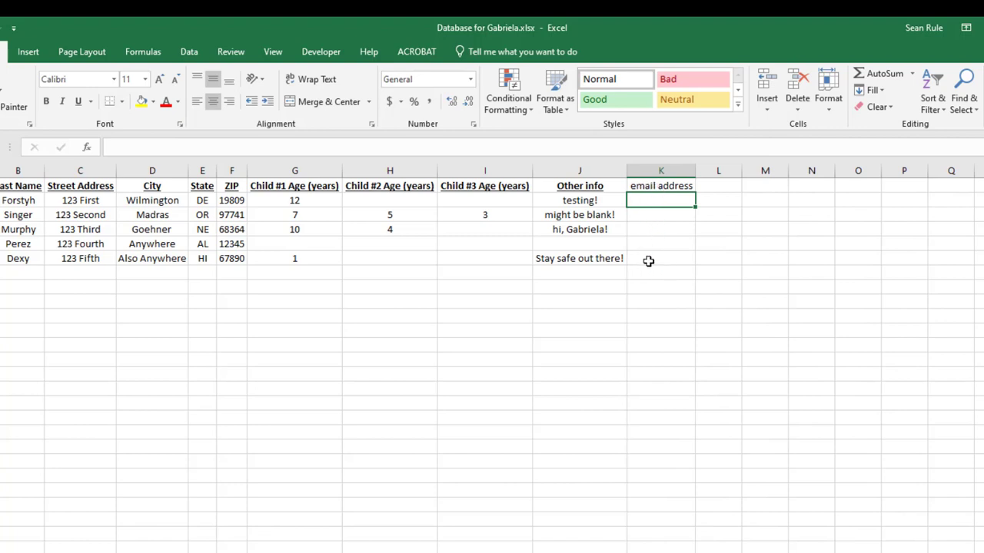
left_click(656, 190)
key("ctrl+b")
key("ctrl+u")
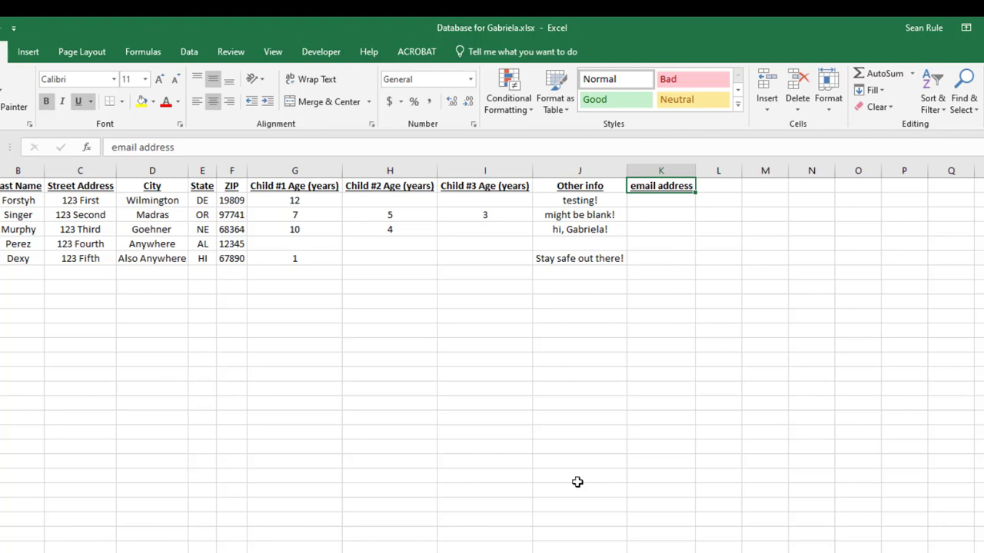
left_click(402, 552)
left_click(632, 545)
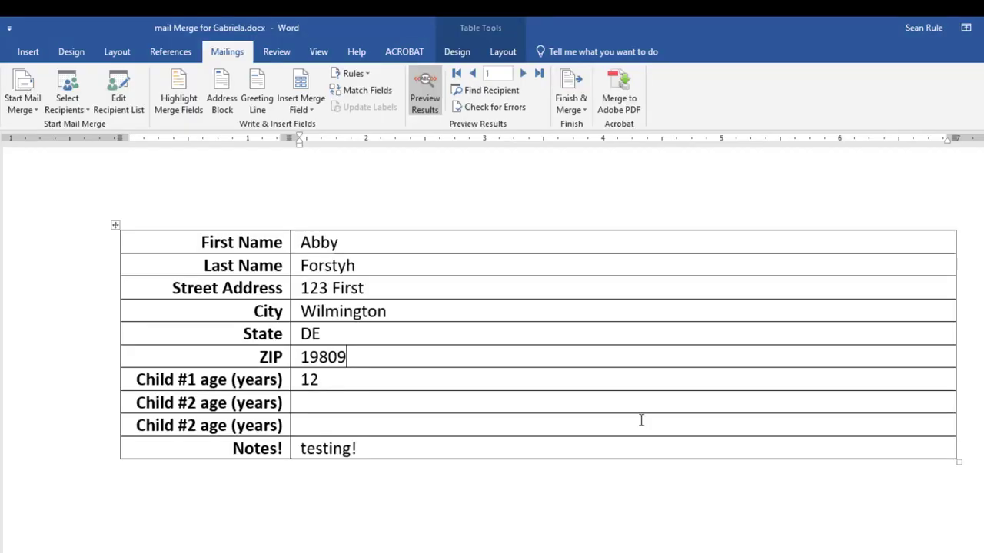
left_click(564, 108)
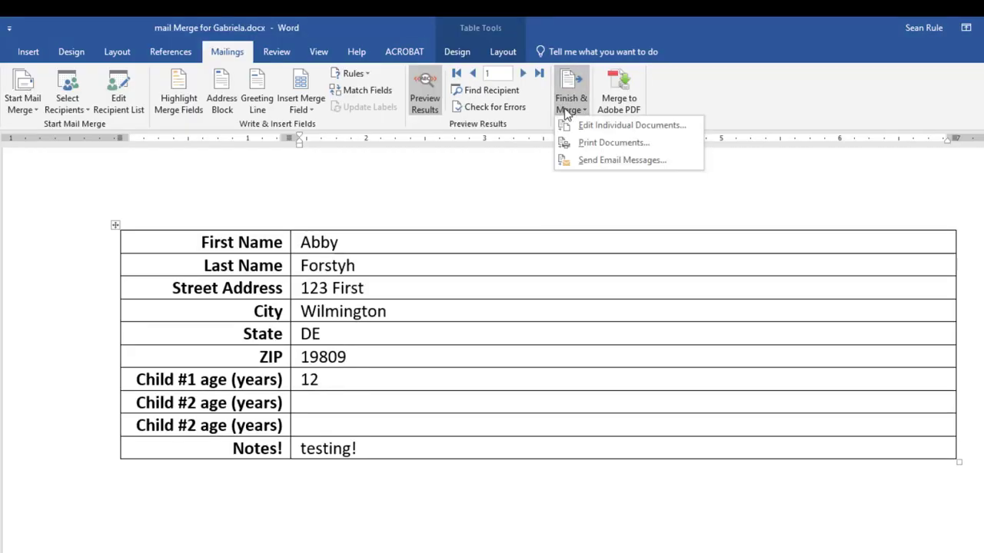
left_click(601, 163)
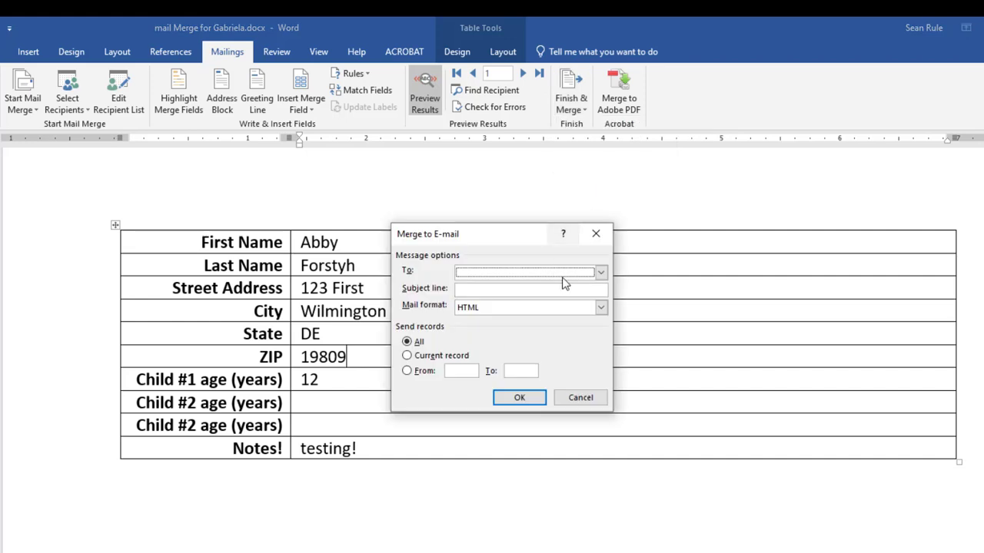
left_click(600, 275)
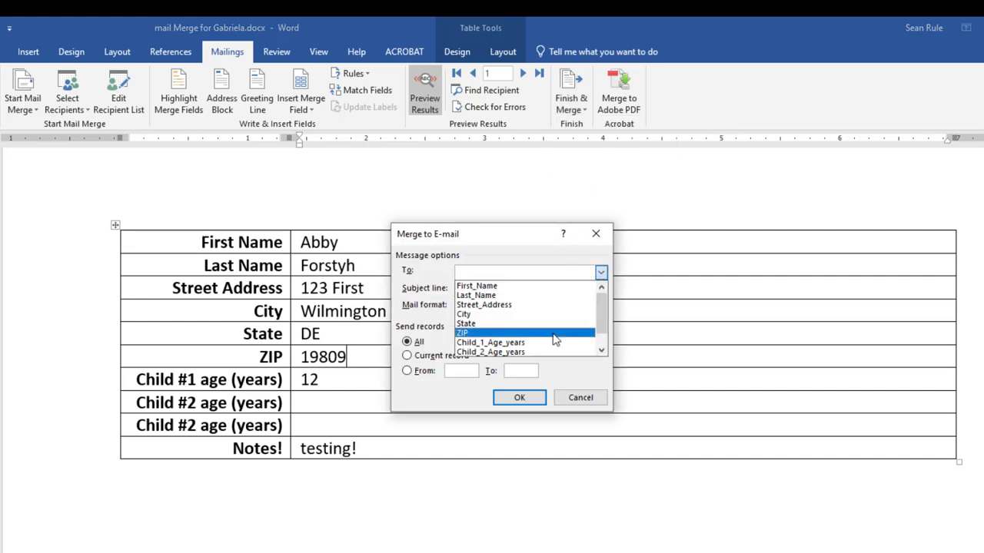
scroll(555, 340, "down", 1)
scroll(555, 339, "up", 1)
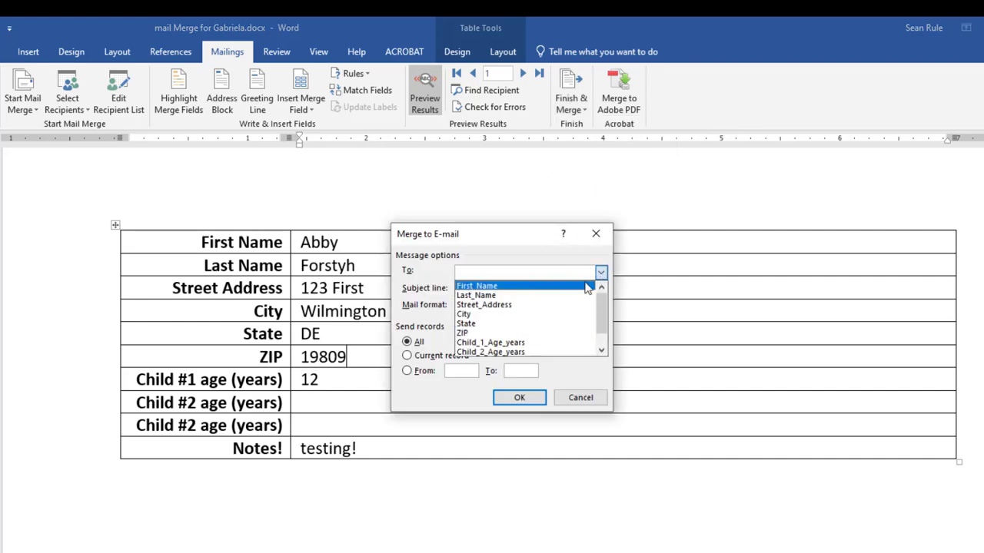
left_click(580, 397)
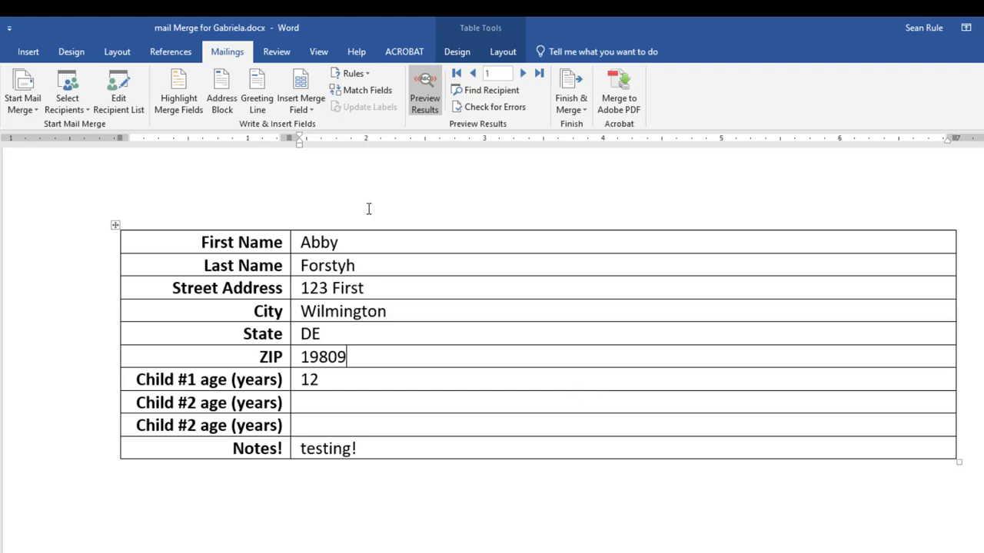
left_click(0, 27)
Enter a test e-mail address in cell K2 and remove its automatic hyperlink.
left_click(0, 28)
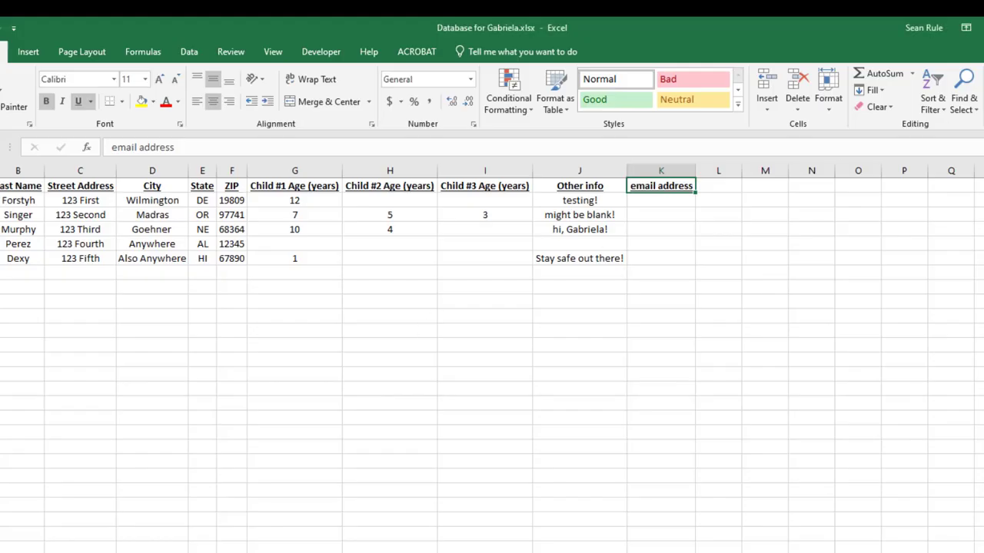
left_click(657, 203)
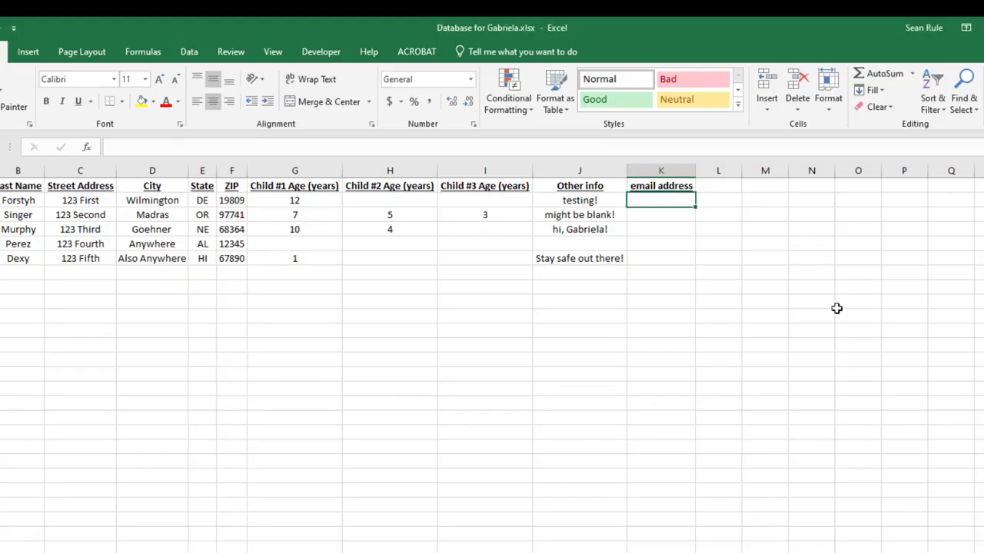
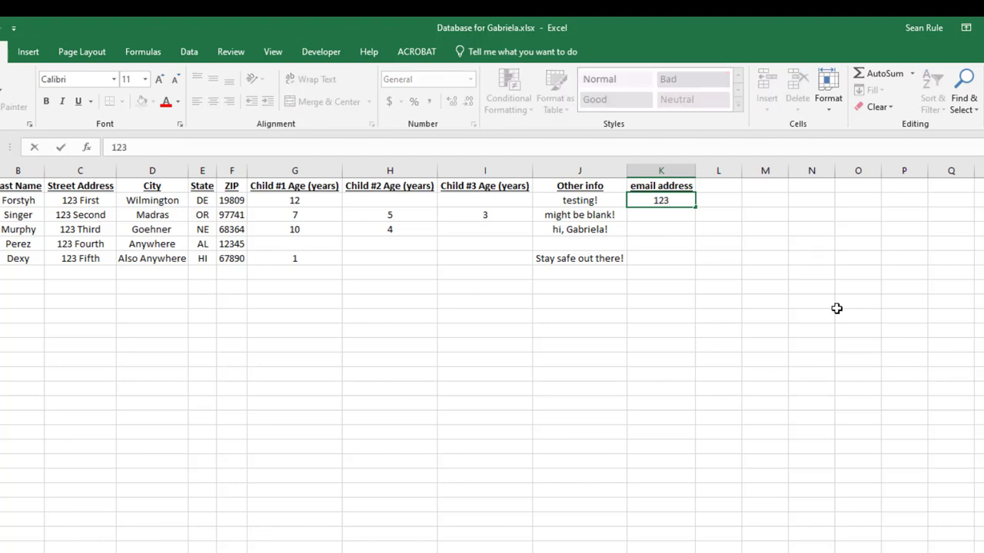
left_click(826, 311)
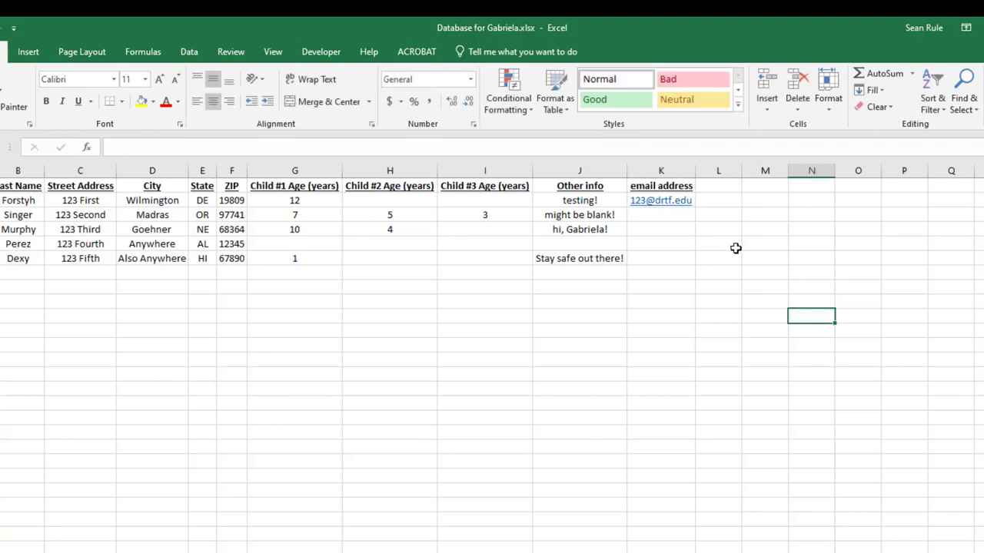
left_click(654, 203)
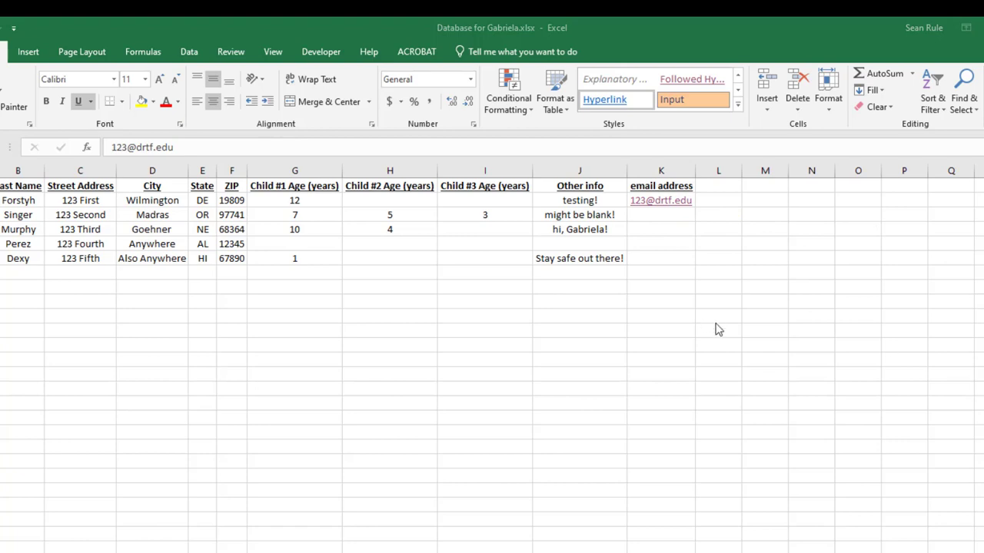
left_click(764, 302)
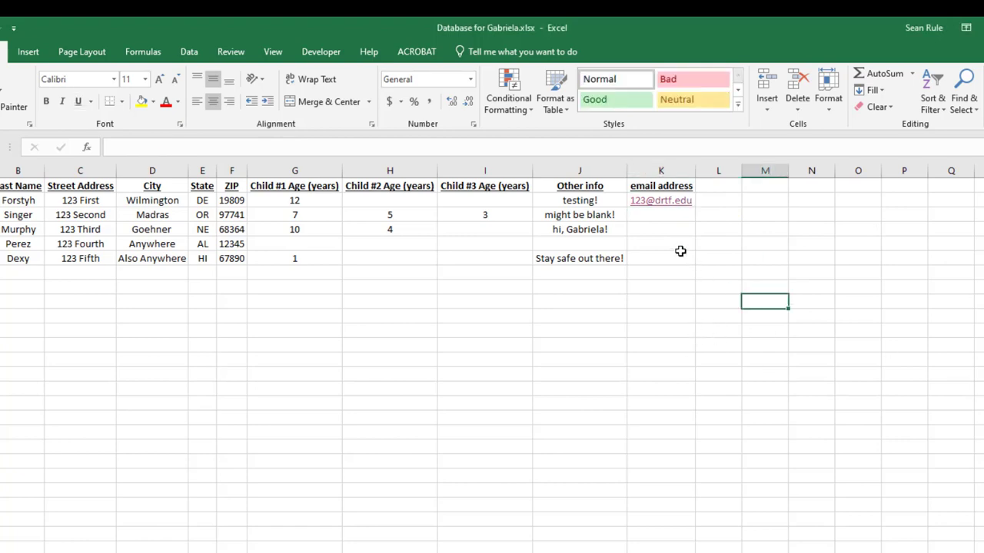
right_click(673, 201)
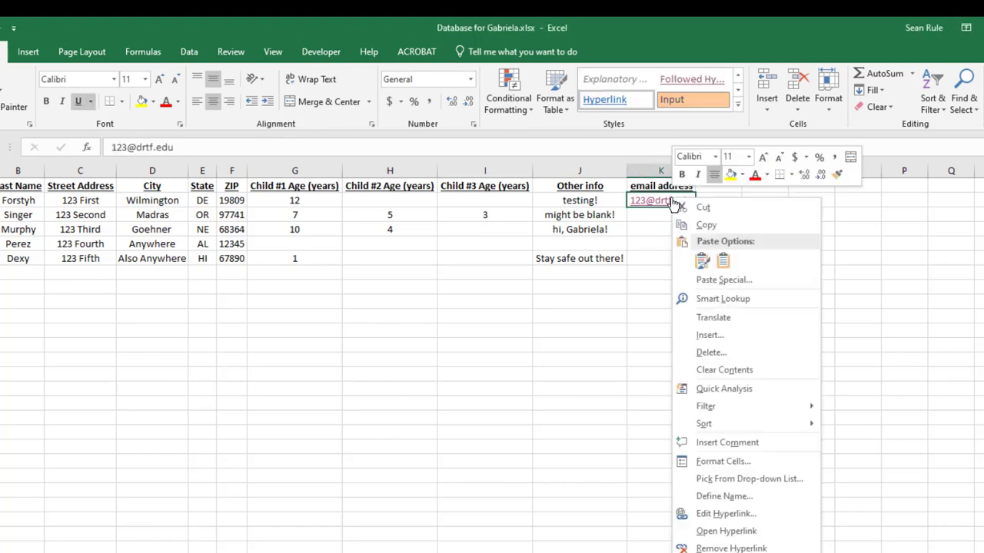
left_click(731, 548)
Copy the K2 address into the remaining recipient rows and clear the copy marquee.
left_click(666, 242)
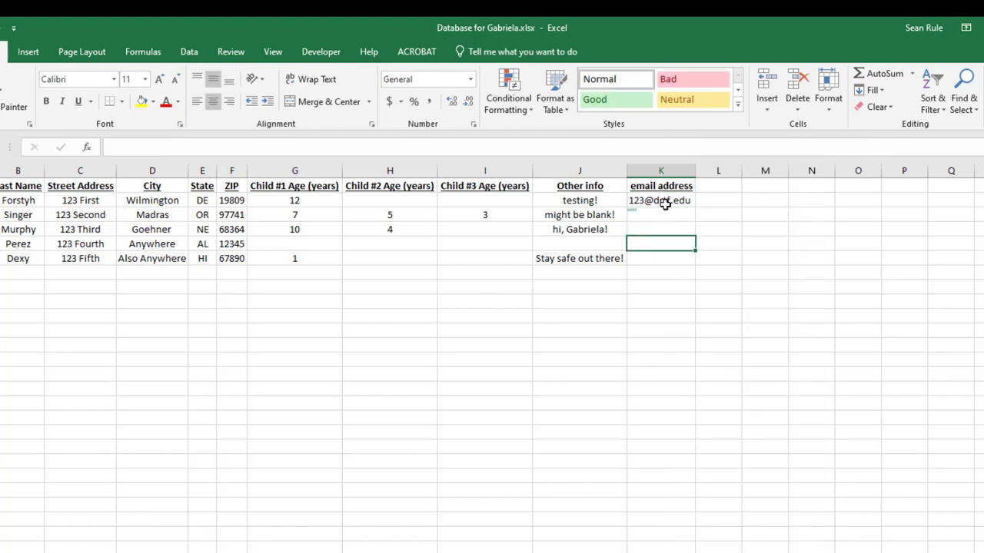
left_click(665, 204)
key("ctrl+c")
key("Down")
key("ctrl+v")
key("Down")
key("ctrl+v")
key("Down")
key("ctrl+v")
key("Down")
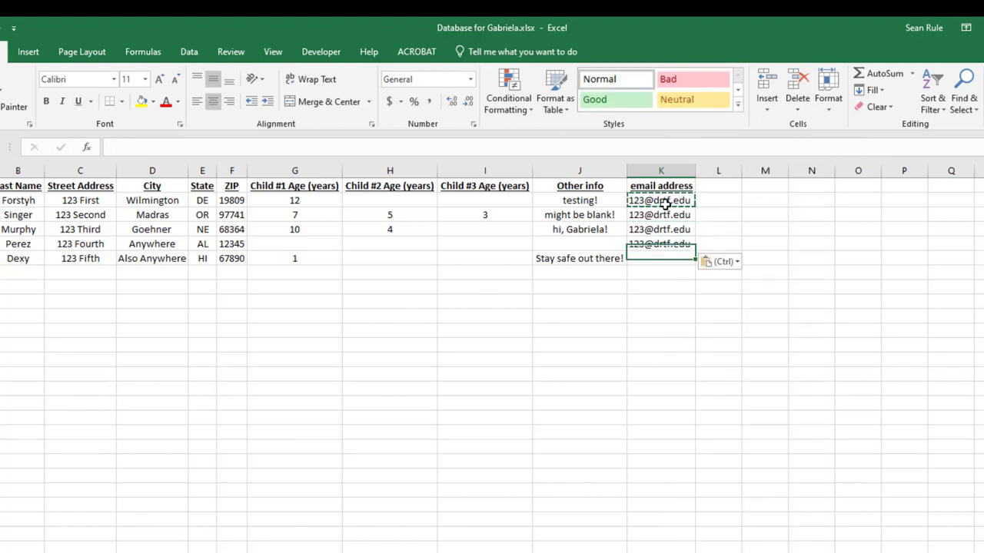
key("ctrl+v")
key("Down")
left_click(607, 319)
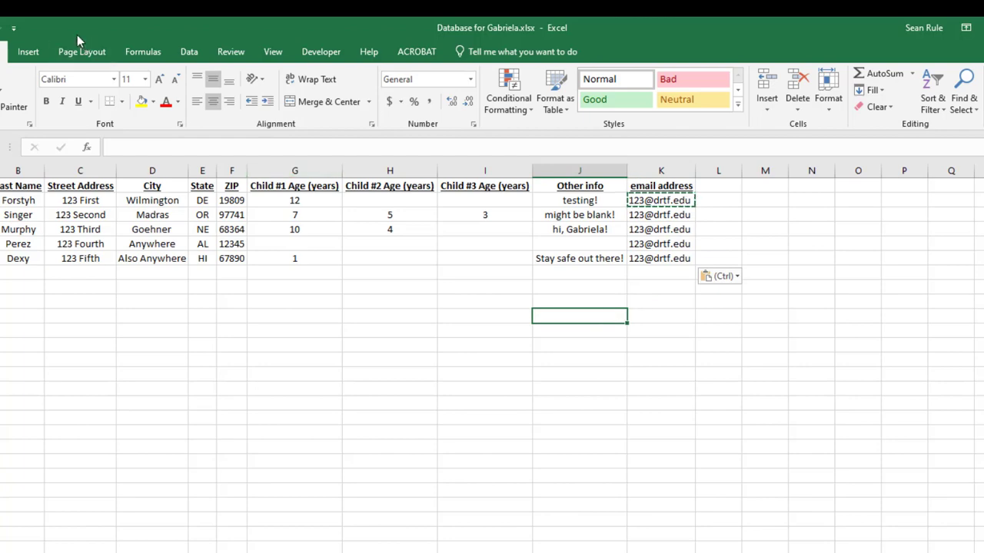
key("Escape")
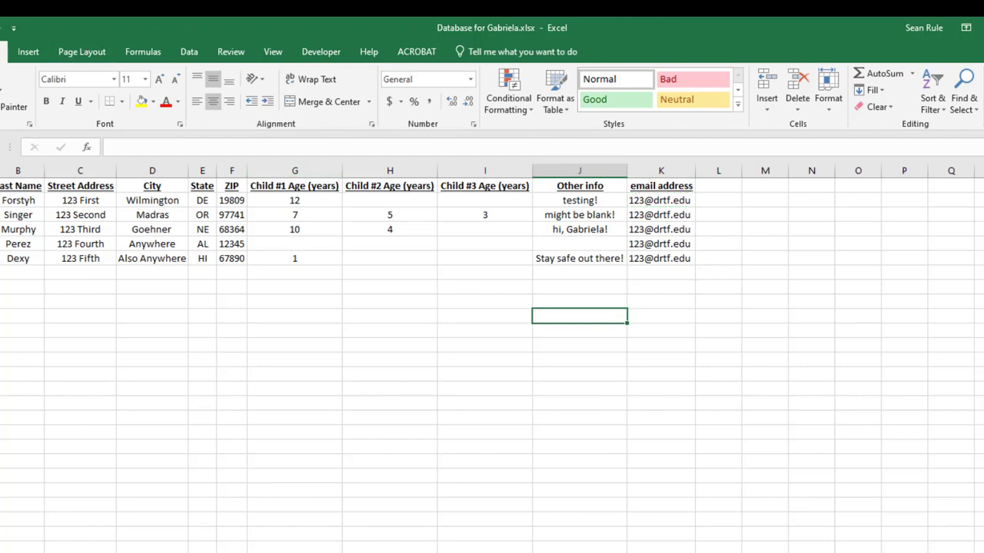
left_click(983, 29)
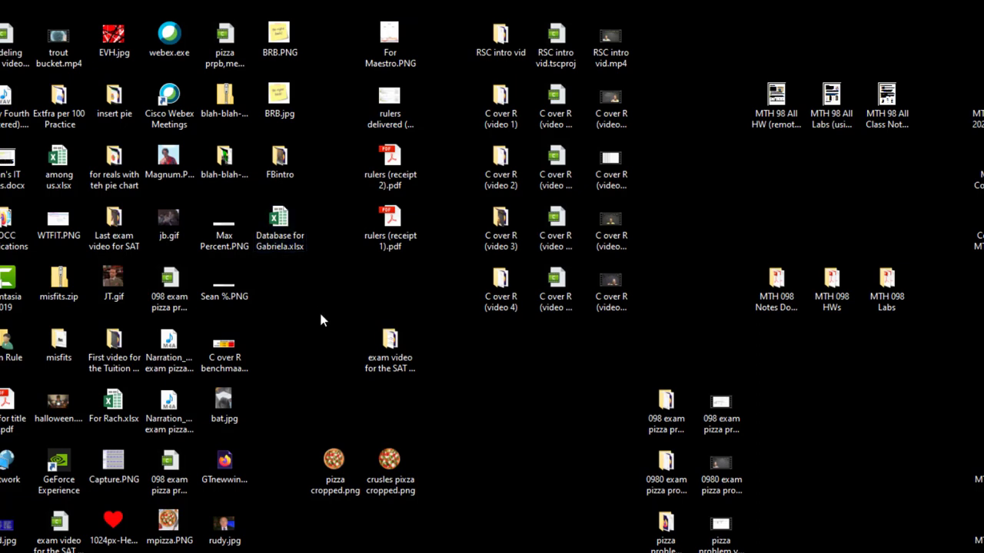
Reopen 'mail Merge for Gabriela.docx' from Recent files and accept the SQL data prompt.
left_click(558, 543)
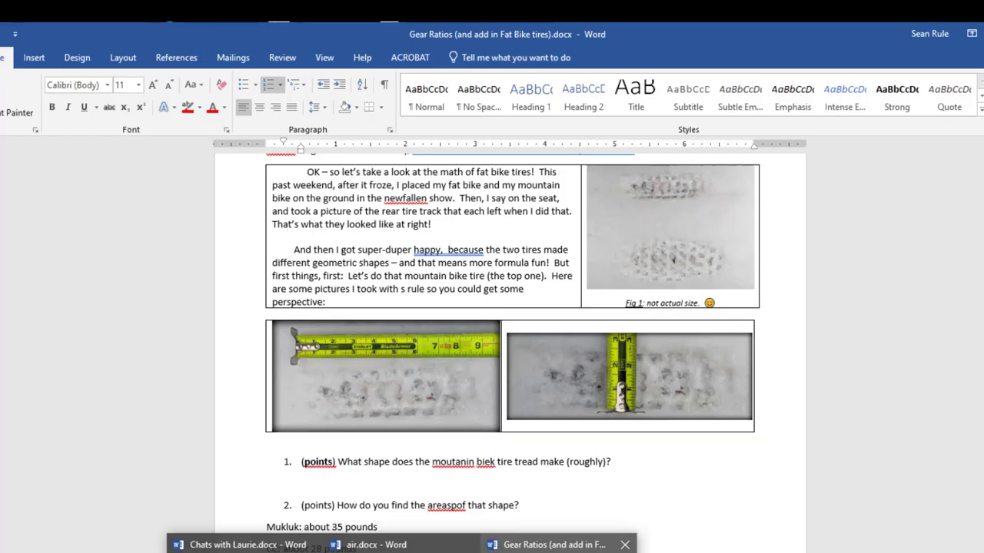
left_click(1, 51)
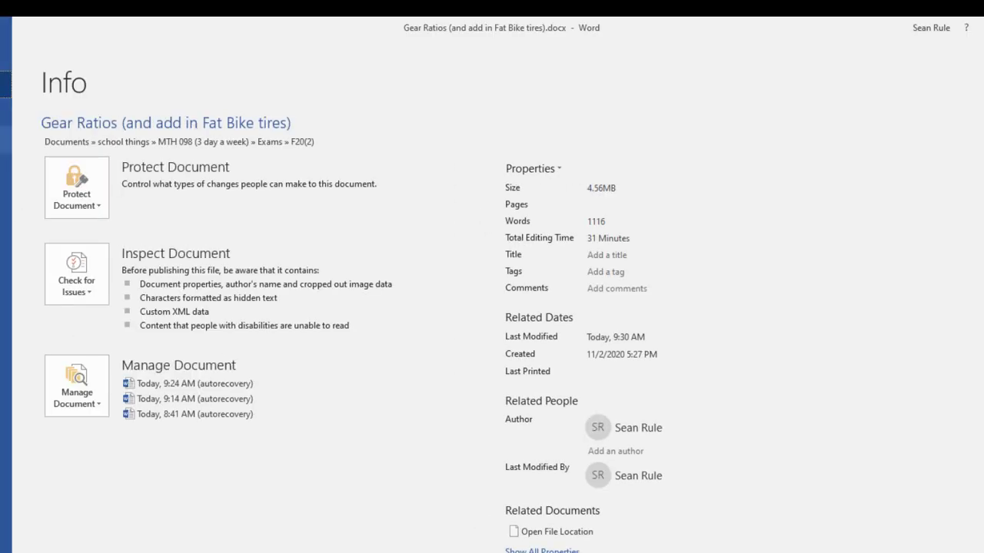
left_click(5, 140)
left_click(434, 230)
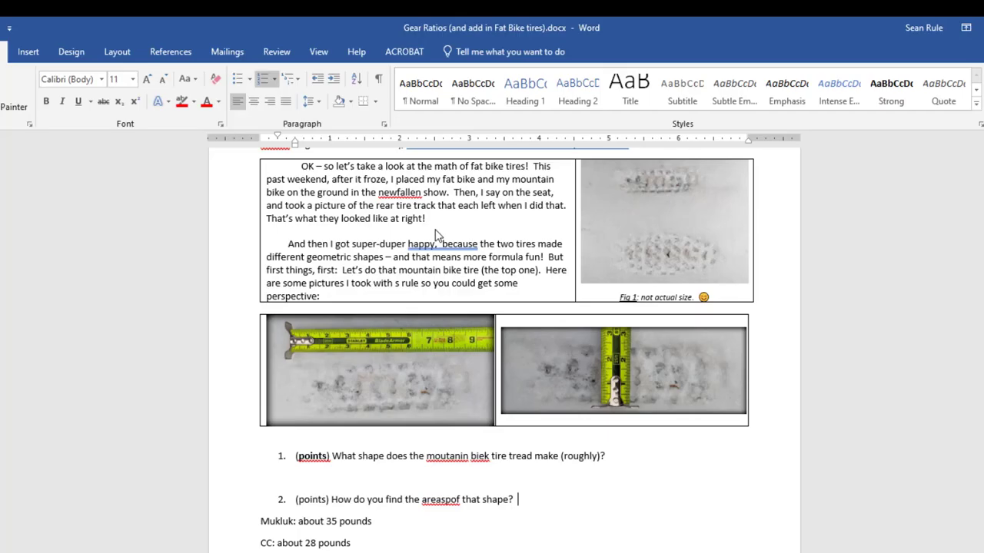
left_click(484, 405)
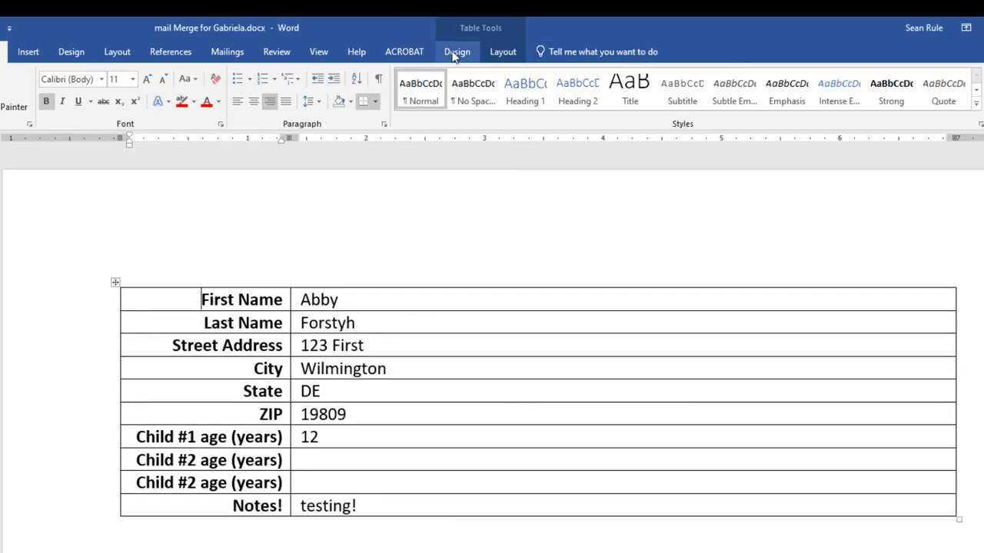
On the Mailings tab, preview the records forward two and back two to the first.
left_click(238, 53)
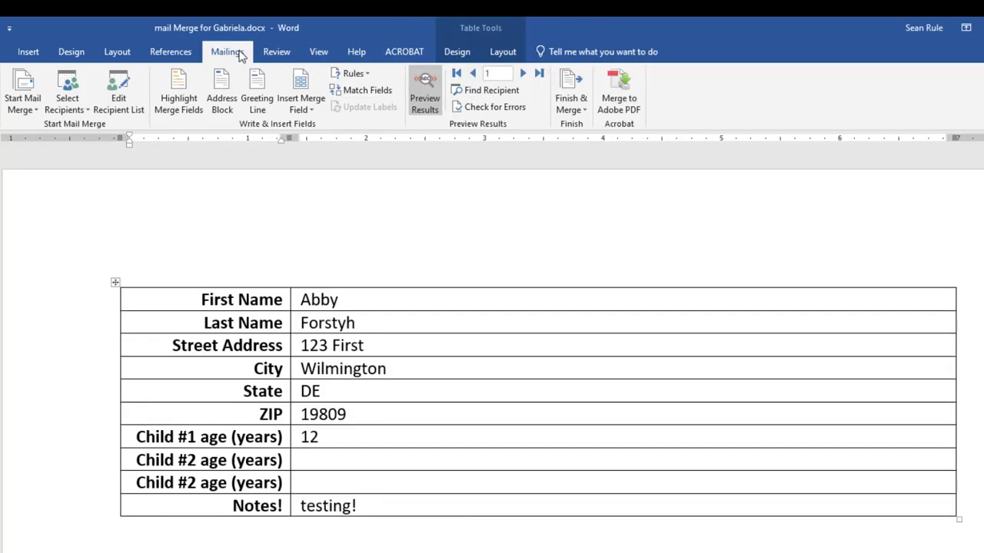
left_click(523, 73)
left_click(523, 73)
left_click(523, 73)
left_click(523, 73)
left_click(472, 73)
left_click(472, 73)
left_click(472, 73)
left_click(472, 73)
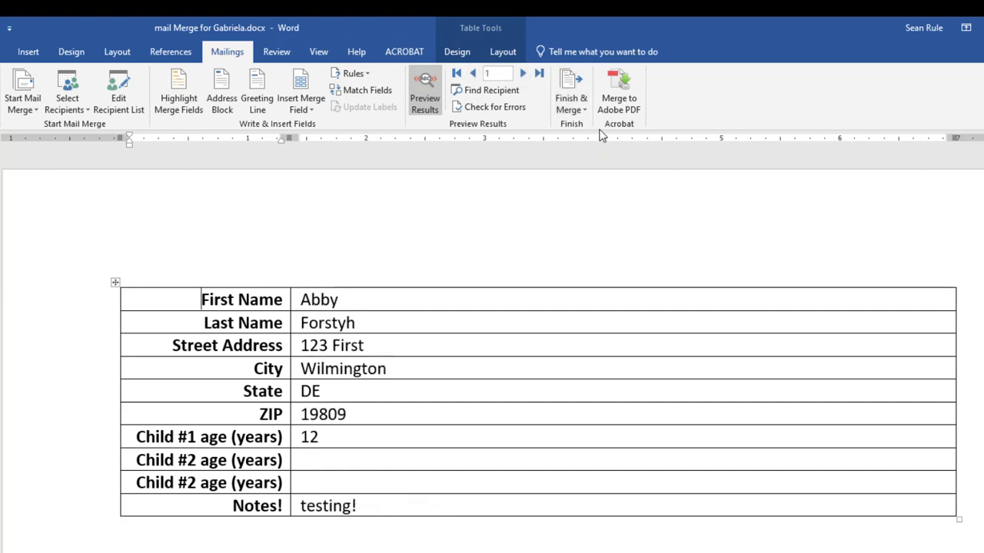
Try the Merge to E-mail dialog with To set to email_address, then cancel it.
left_click(571, 104)
left_click(593, 160)
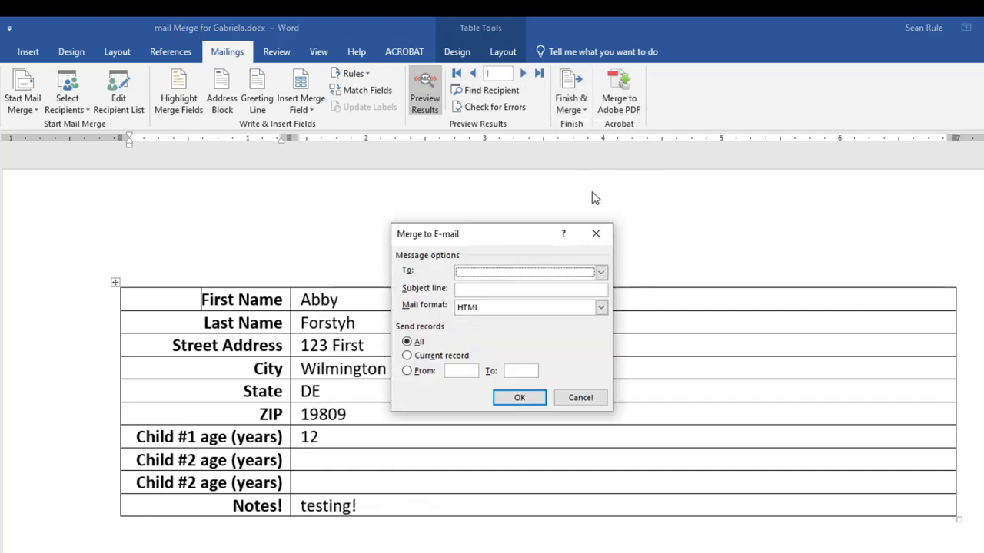
left_click(601, 273)
scroll(538, 342, "down", 1)
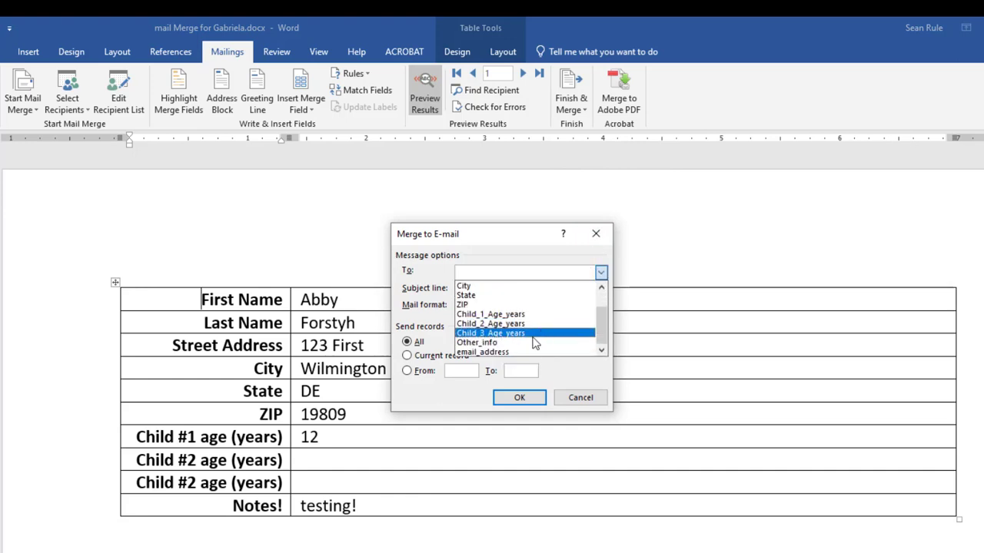
left_click(526, 351)
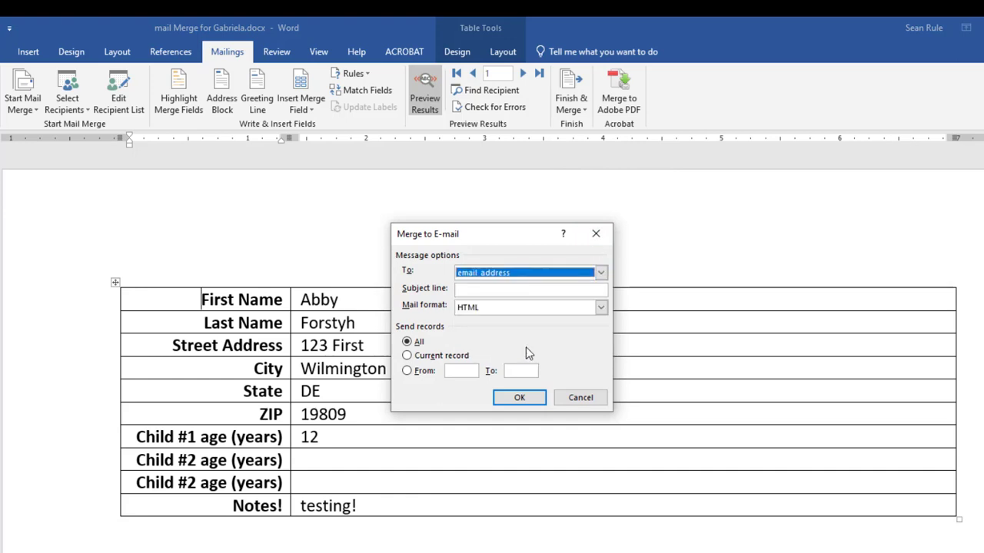
left_click(480, 289)
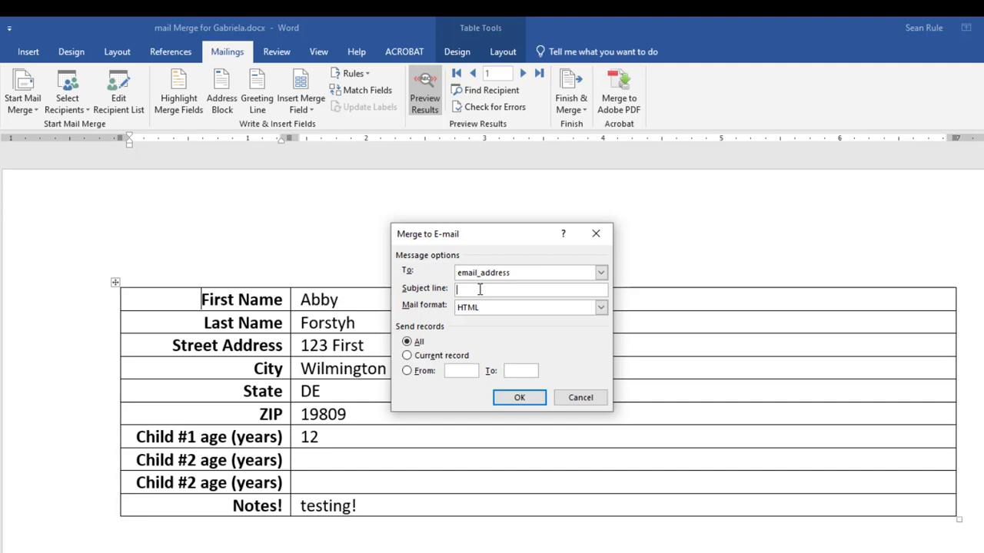
left_click(589, 397)
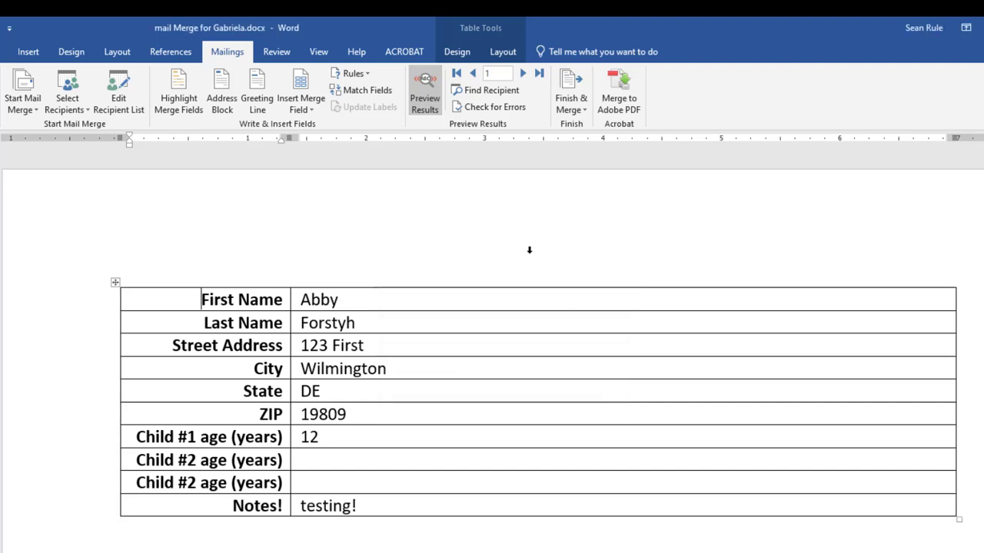
left_click(528, 250)
left_click(509, 536)
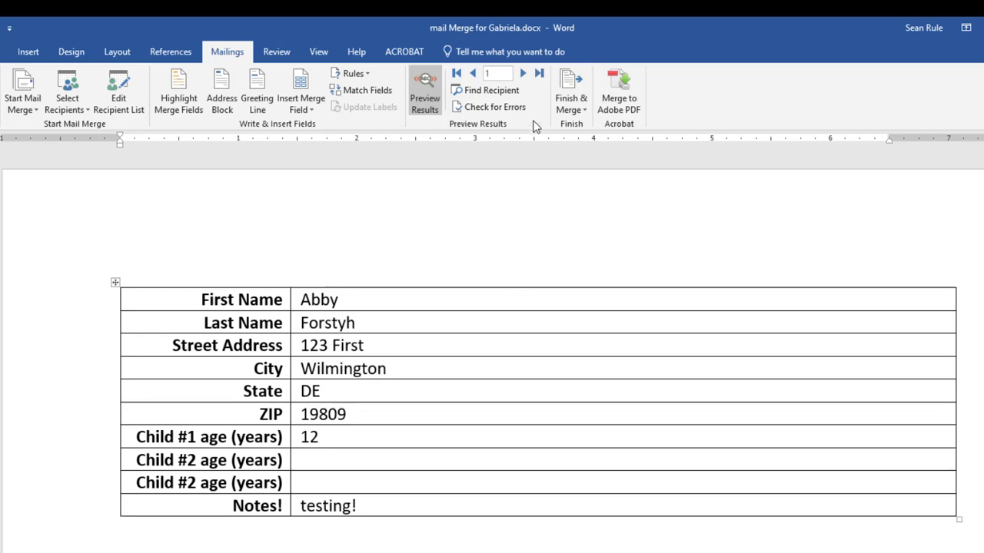
Merge to e-mail, addressed from email_address, with the subject 'I know this won't work'.
left_click(571, 100)
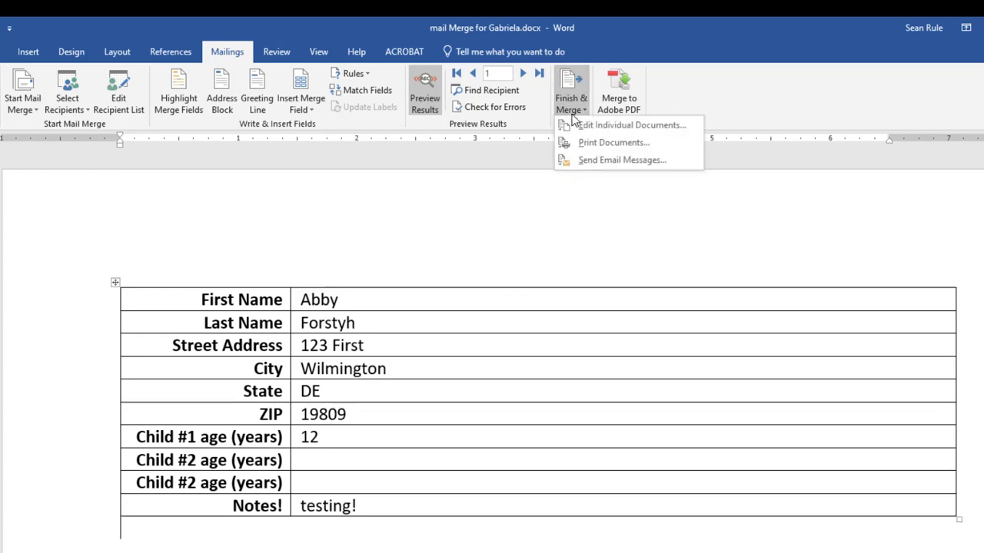
left_click(605, 163)
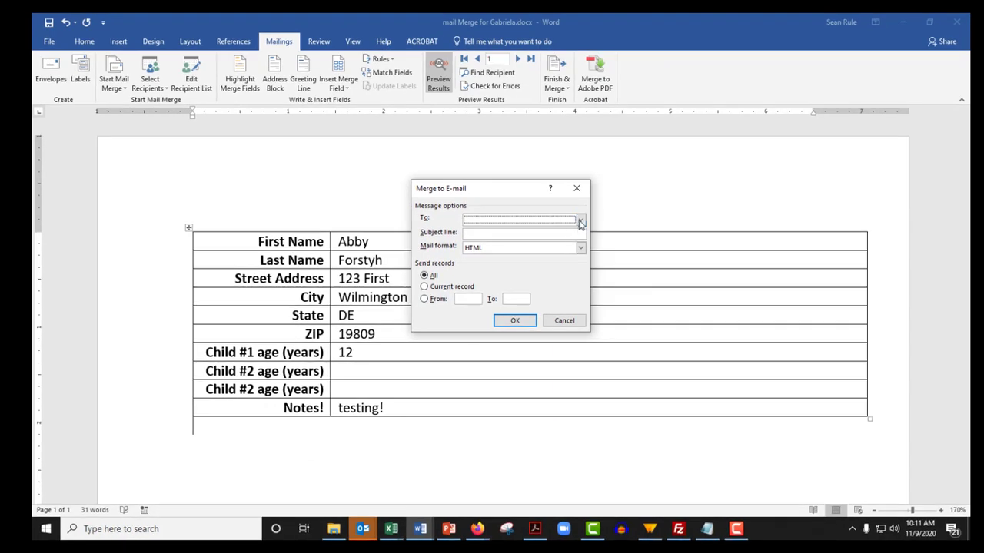
left_click(584, 227)
scroll(526, 254, "down", 1)
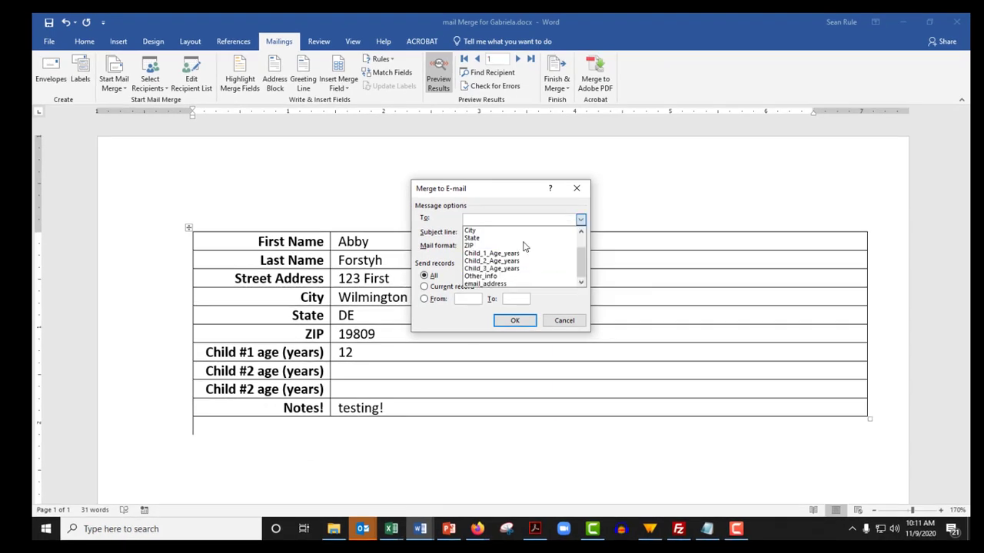
left_click(507, 284)
left_click(478, 235)
type("I")
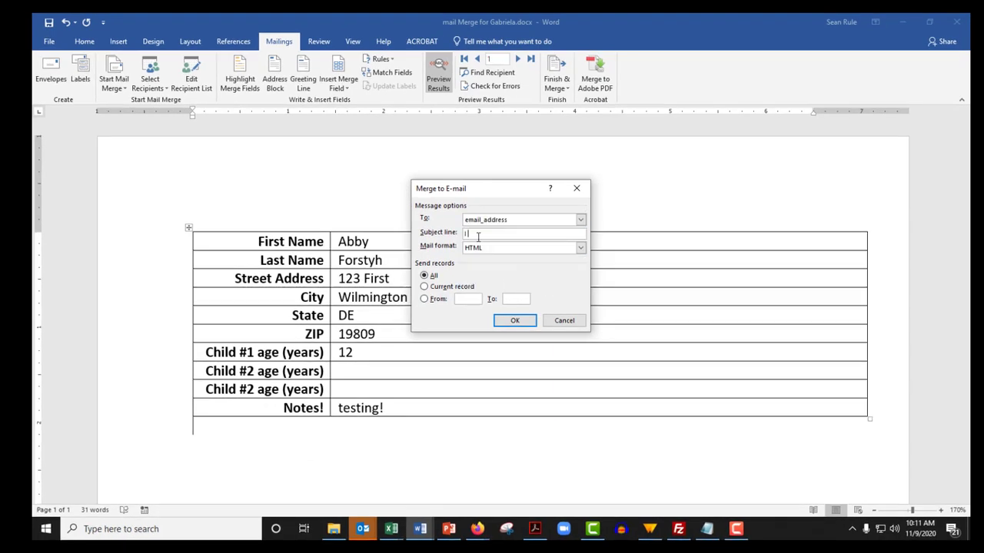
type(" know this won;t work")
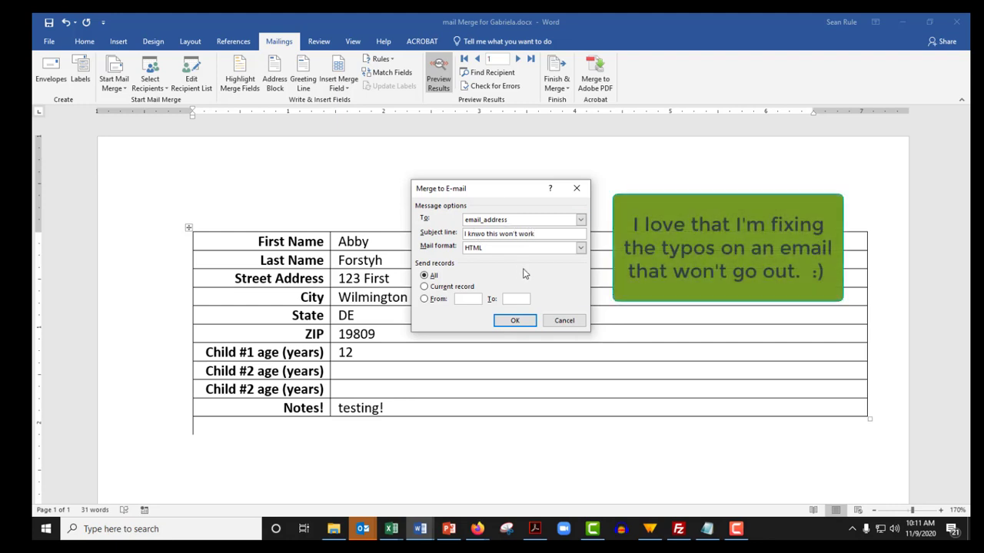
key("BackSpace")
key("BackSpace")
type("ow")
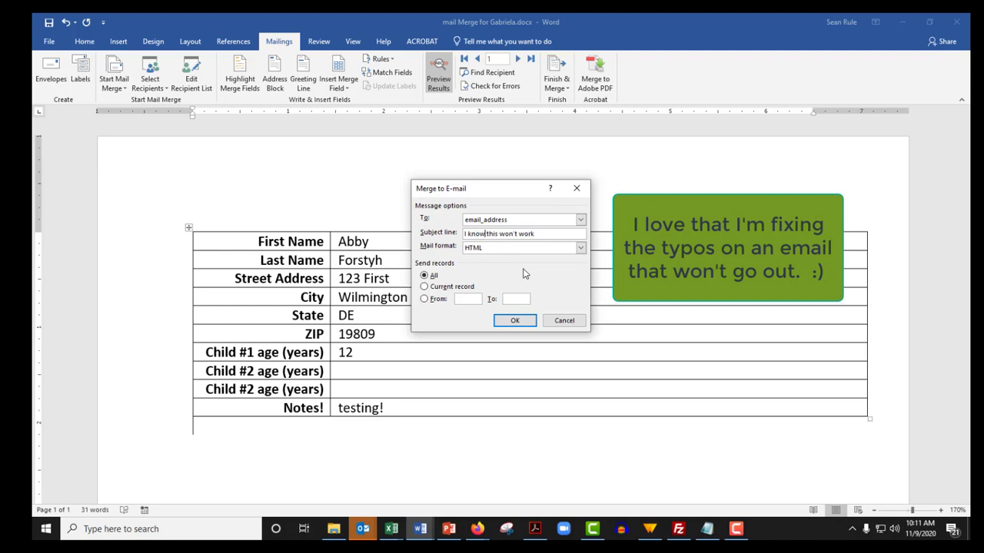
left_click(527, 323)
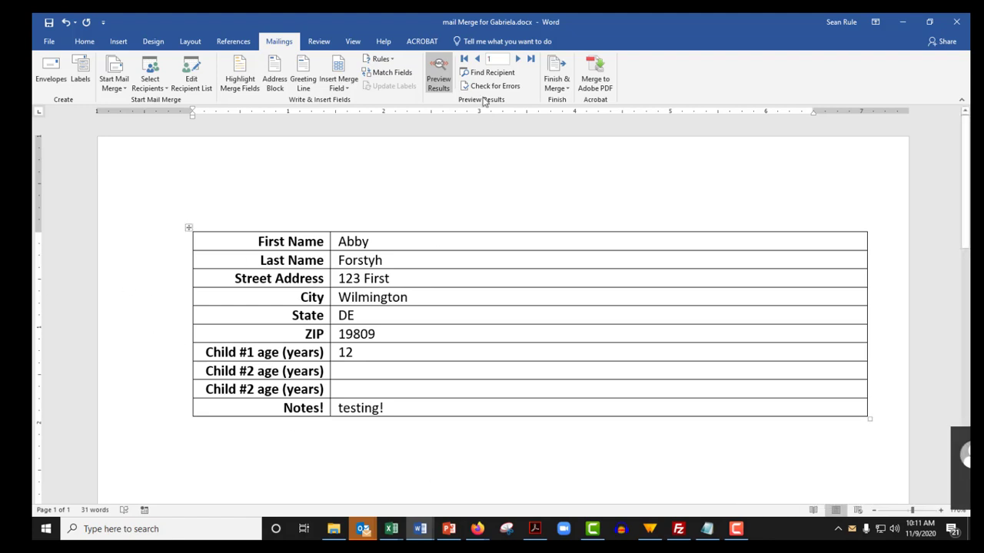
left_click(518, 59)
left_click(518, 59)
left_click(518, 59)
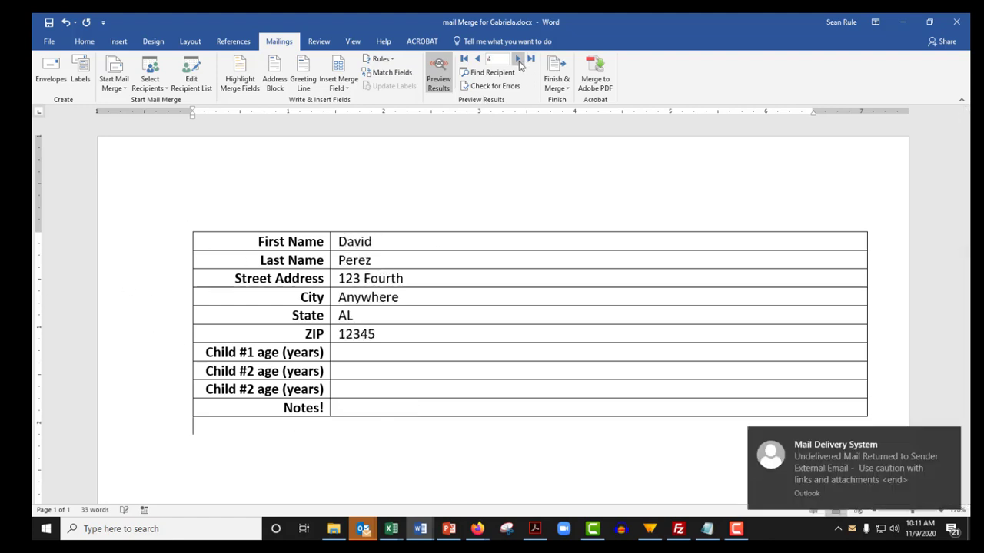
left_click(518, 59)
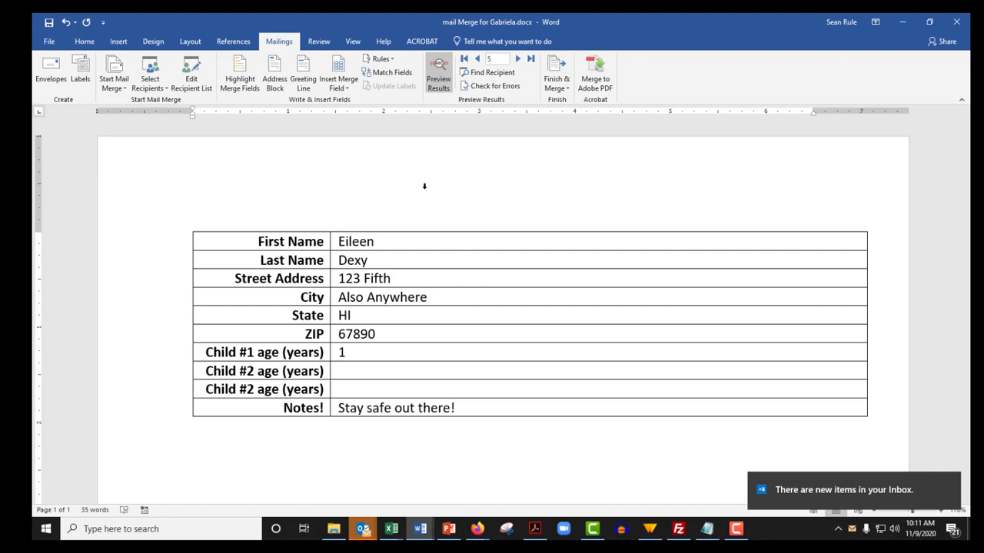
left_click(478, 59)
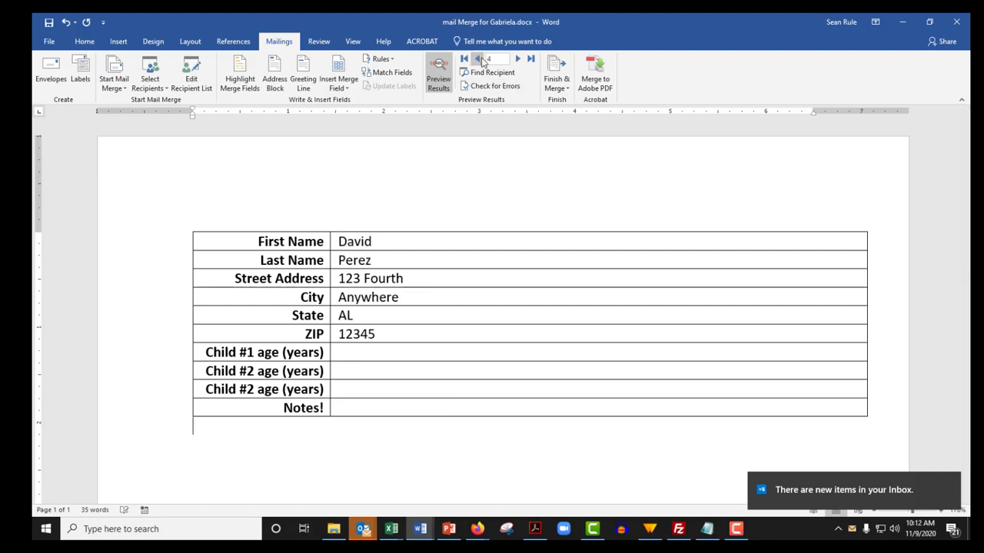
left_click(478, 59)
left_click(478, 59)
left_click(478, 59)
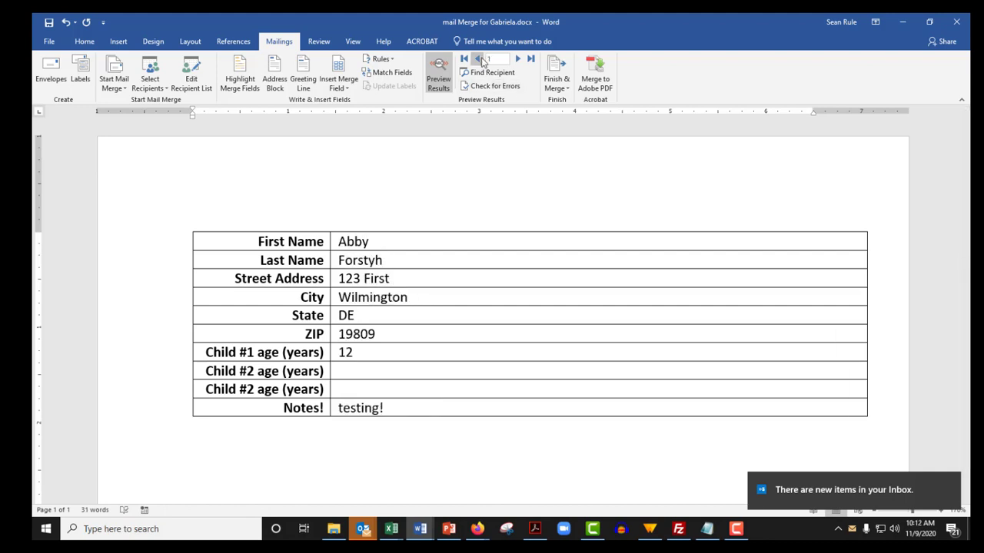